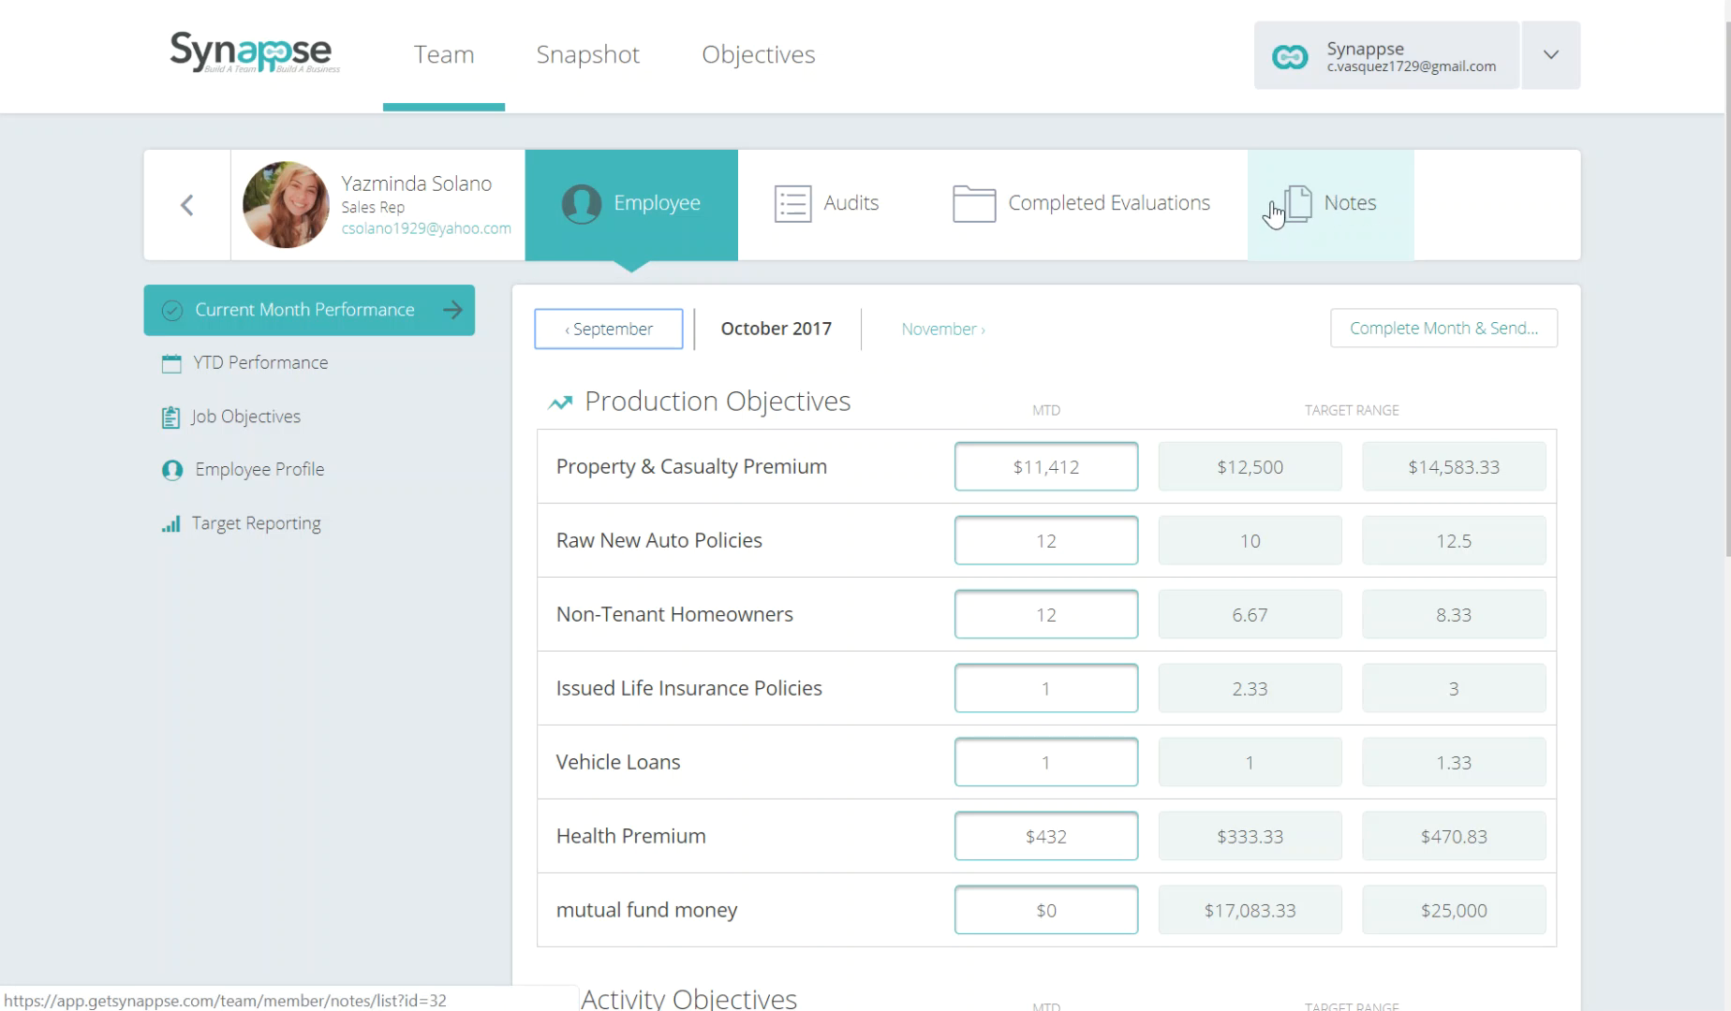
Start a new note for the employee and set its type to Other Coaching Type.
{"action": "left_click", "coordinate": [1307, 216]}
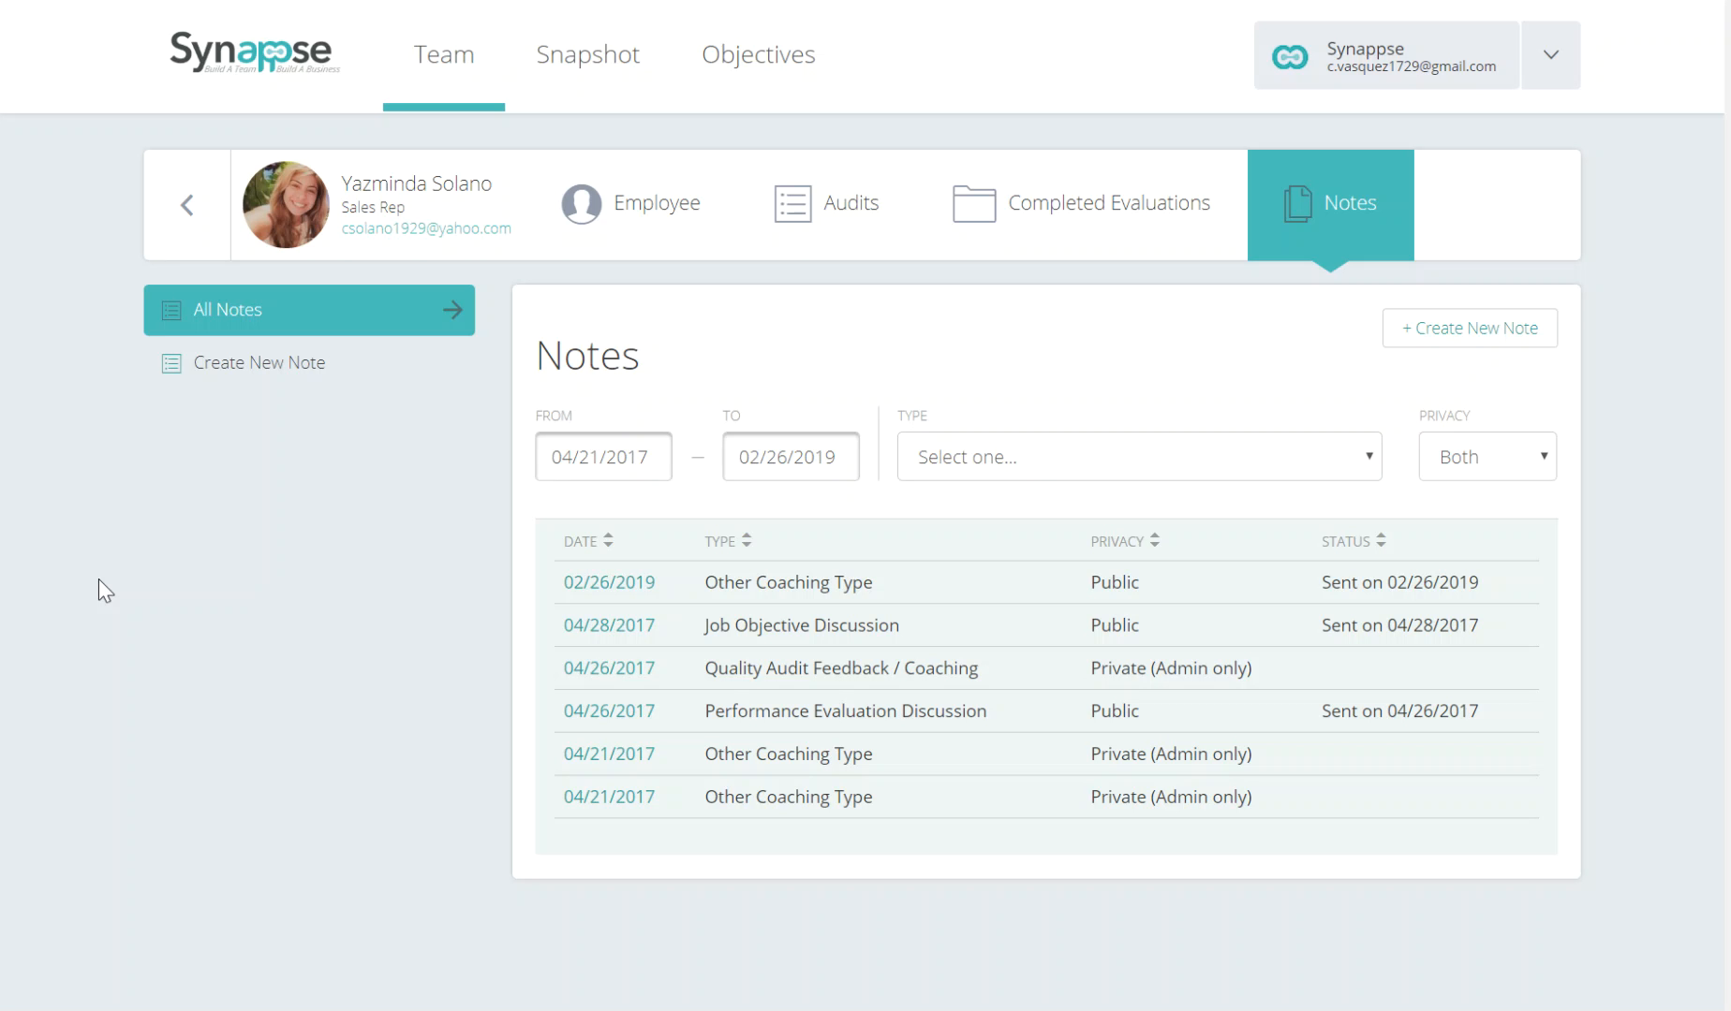
{"action": "left_click", "coordinate": [1464, 349]}
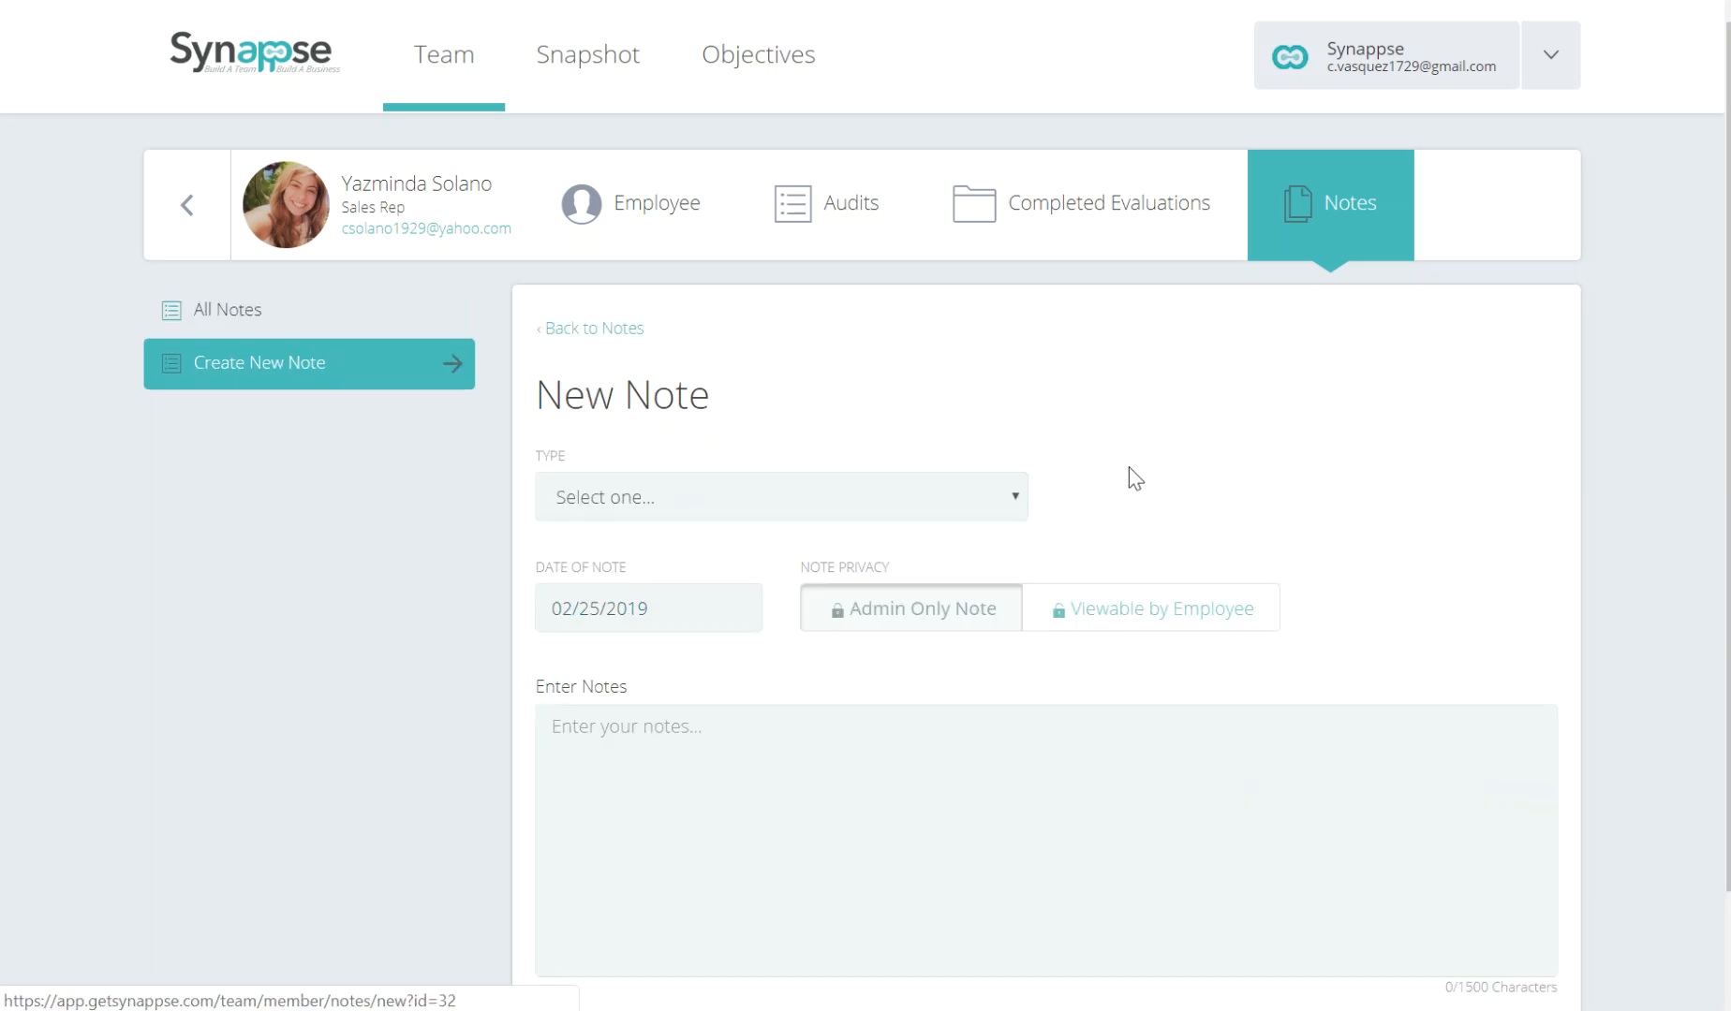
{"action": "scroll", "coordinate": [1020, 440], "scroll_direction": "down", "scroll_amount": 3}
{"action": "scroll", "coordinate": [1147, 471], "scroll_direction": "up", "scroll_amount": 2}
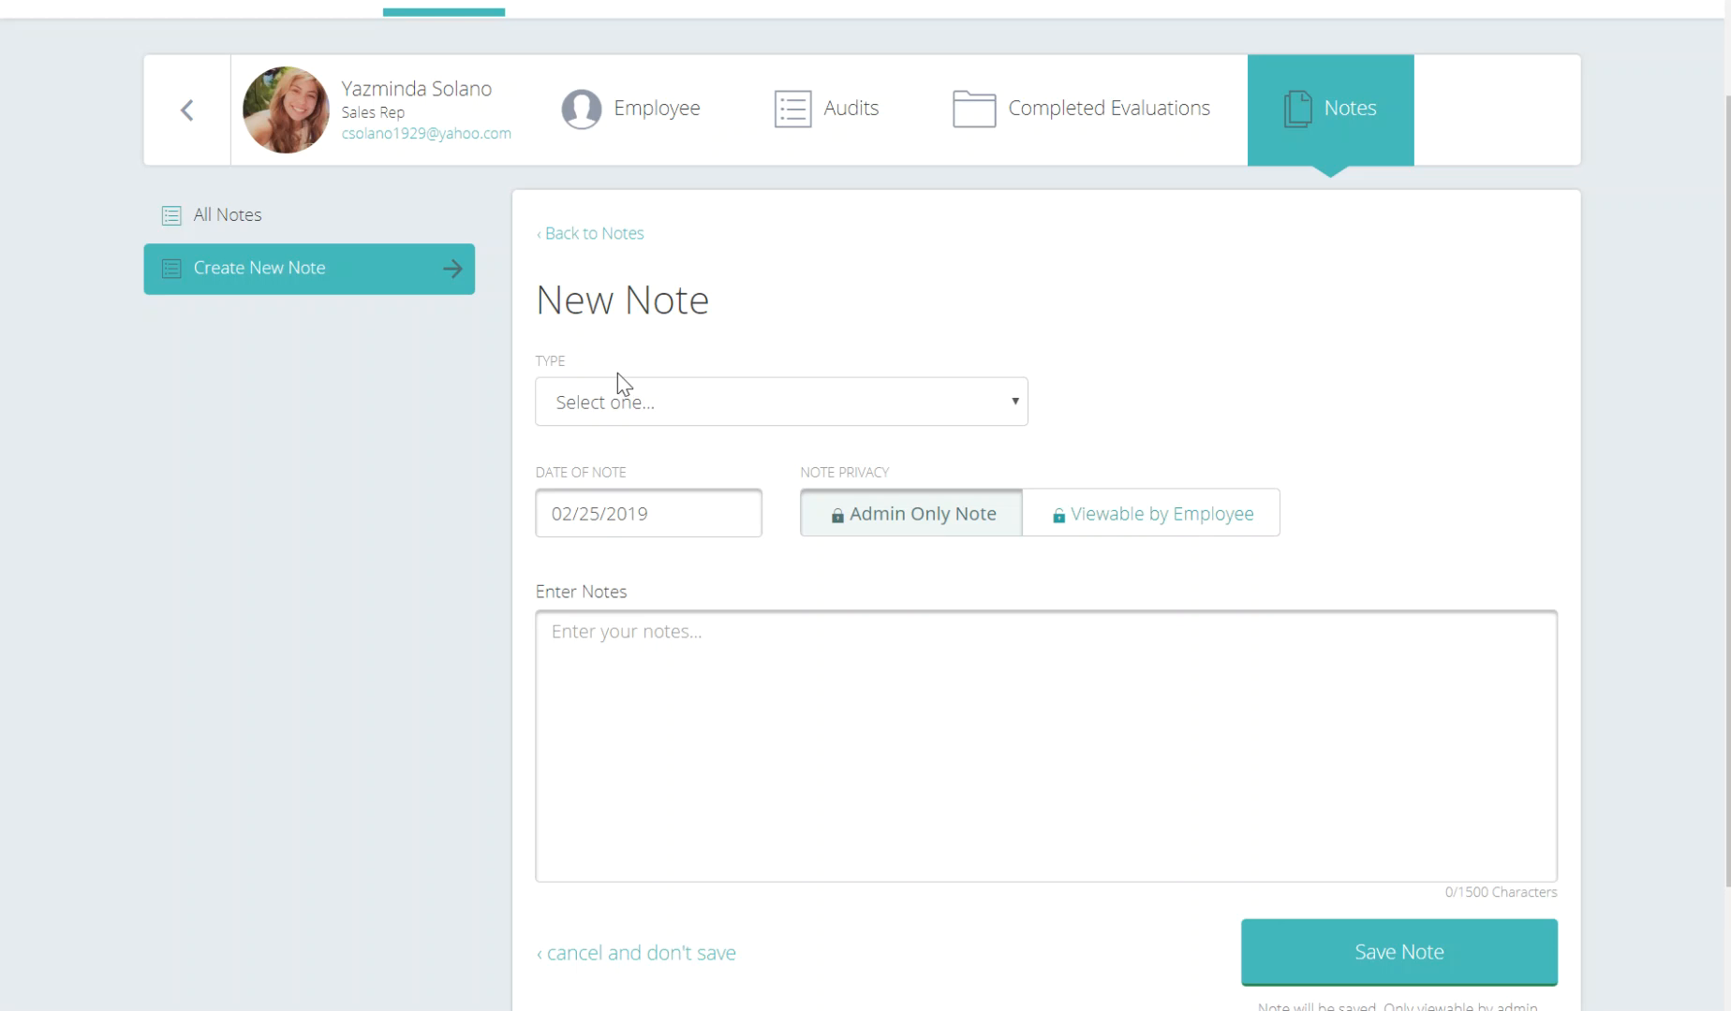
{"action": "left_click", "coordinate": [745, 421]}
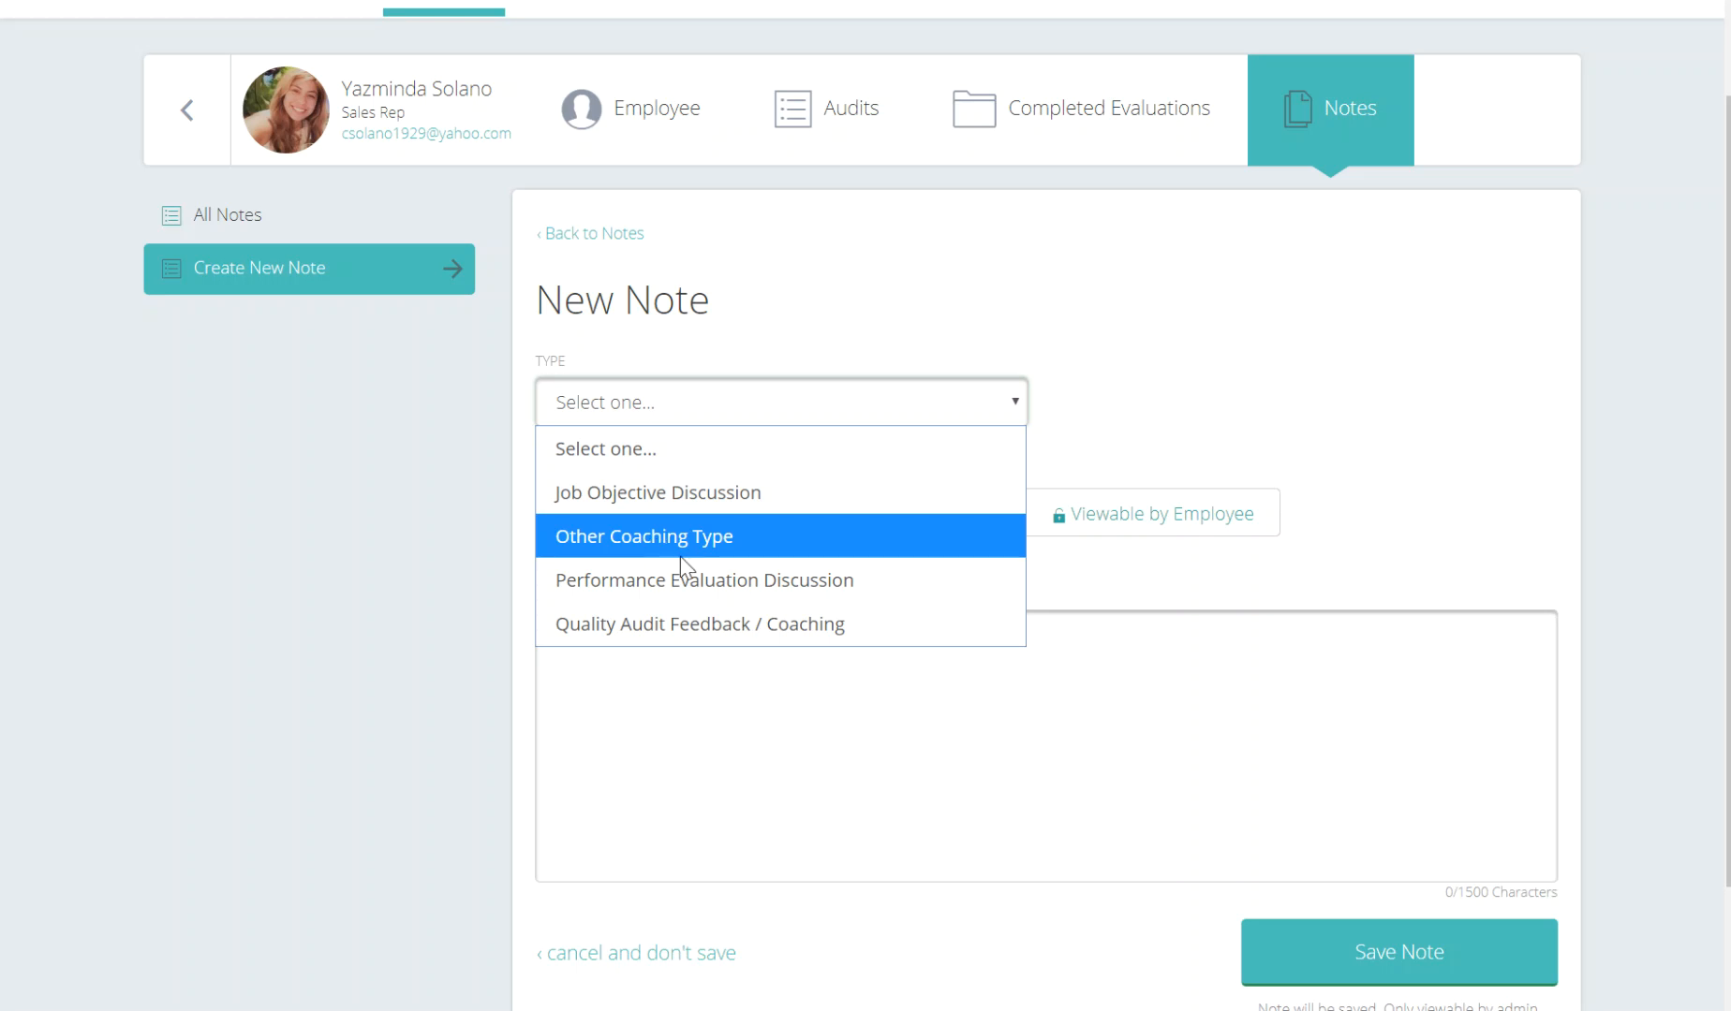
{"action": "left_click", "coordinate": [730, 532]}
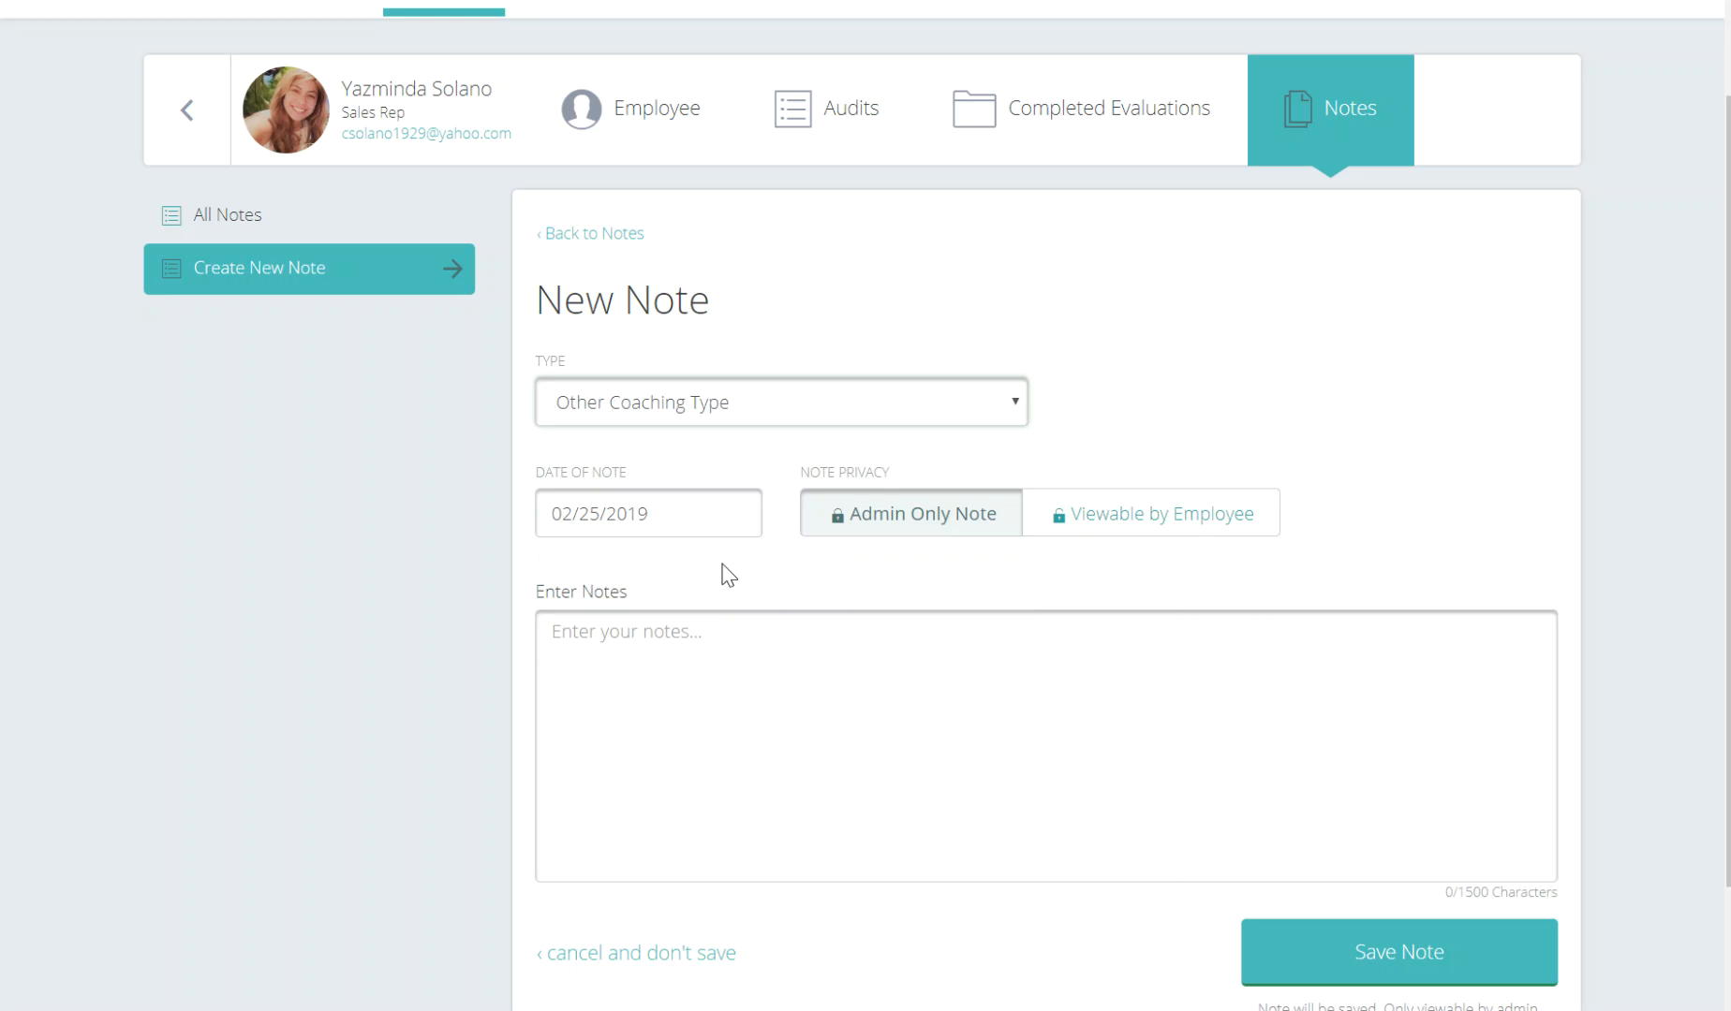
Make the new note viewable by the employee and confirm the access.
{"action": "left_click", "coordinate": [655, 504]}
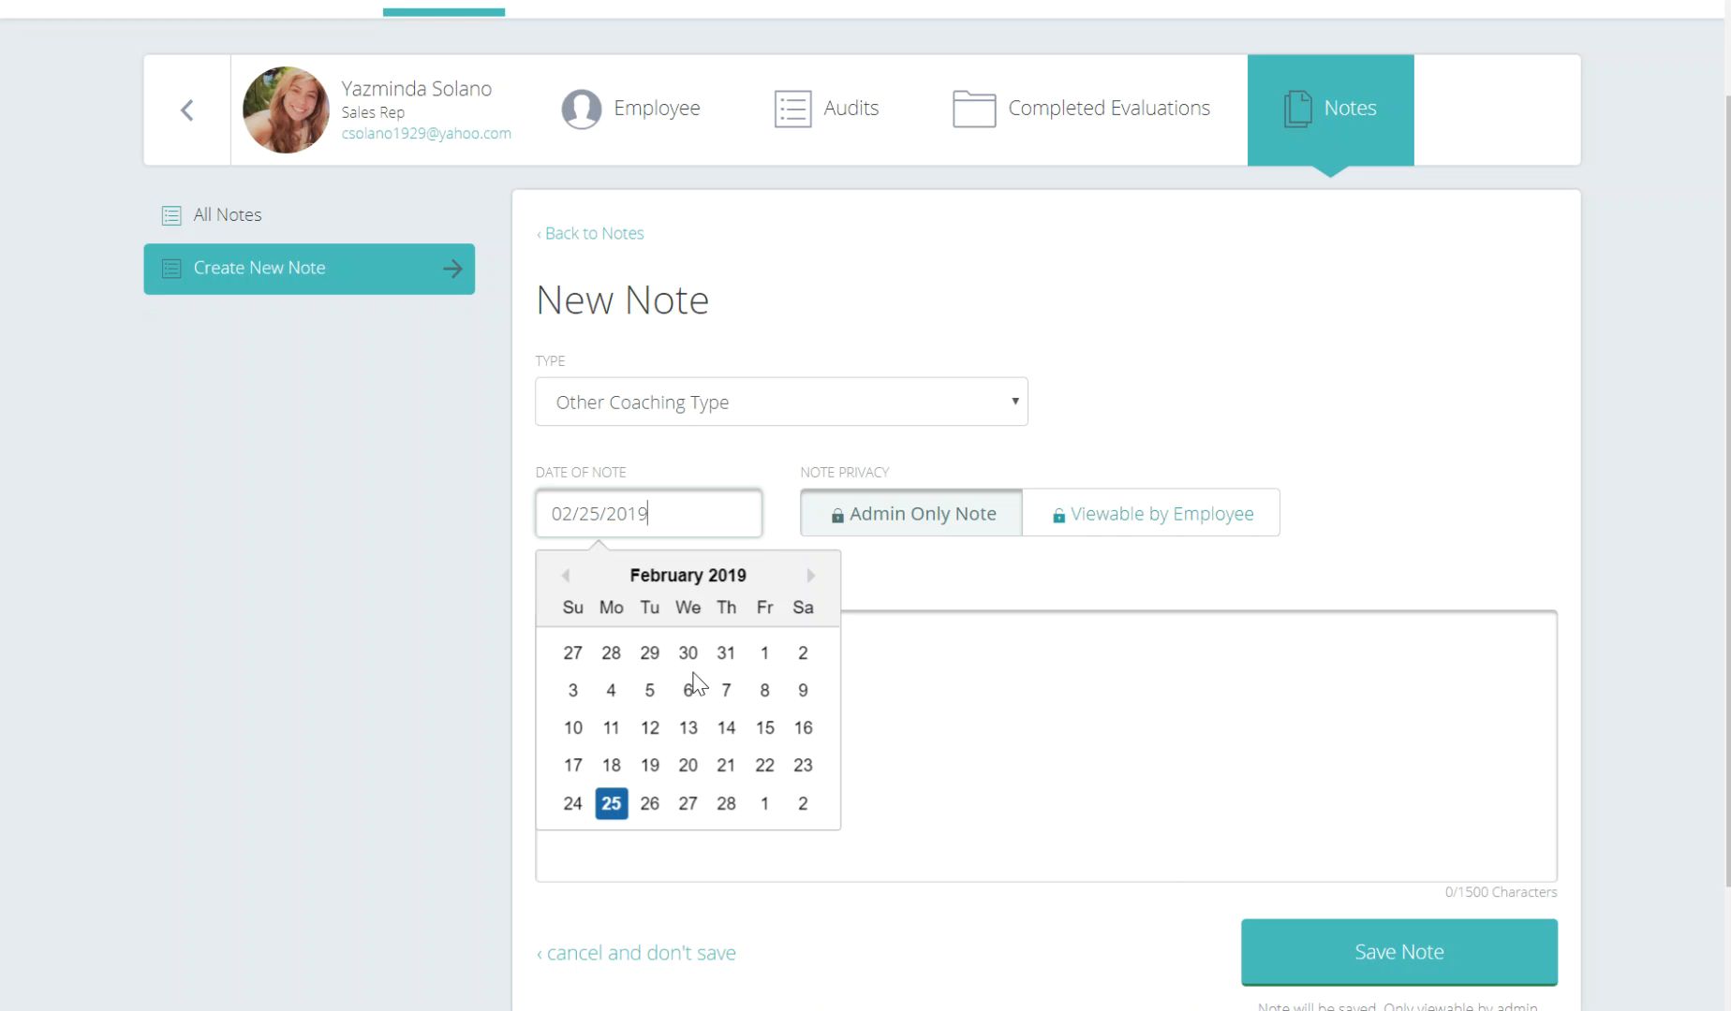
{"action": "left_click", "coordinate": [1012, 619]}
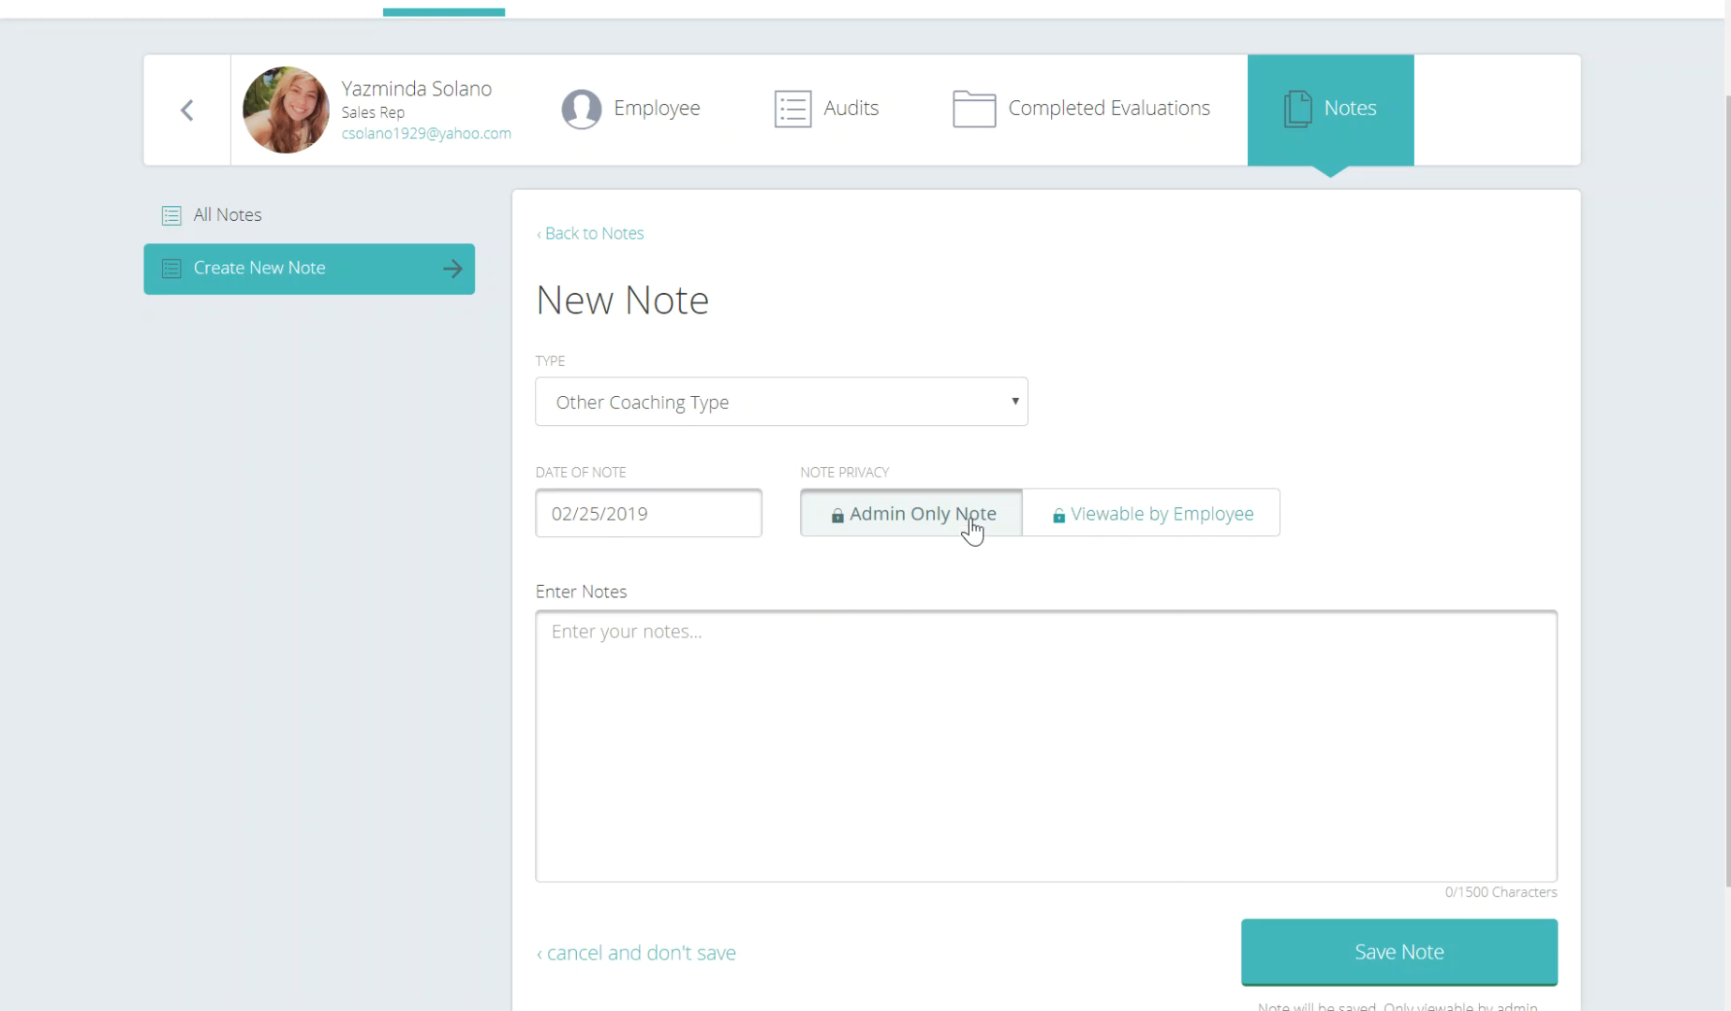
{"action": "left_click", "coordinate": [1078, 524]}
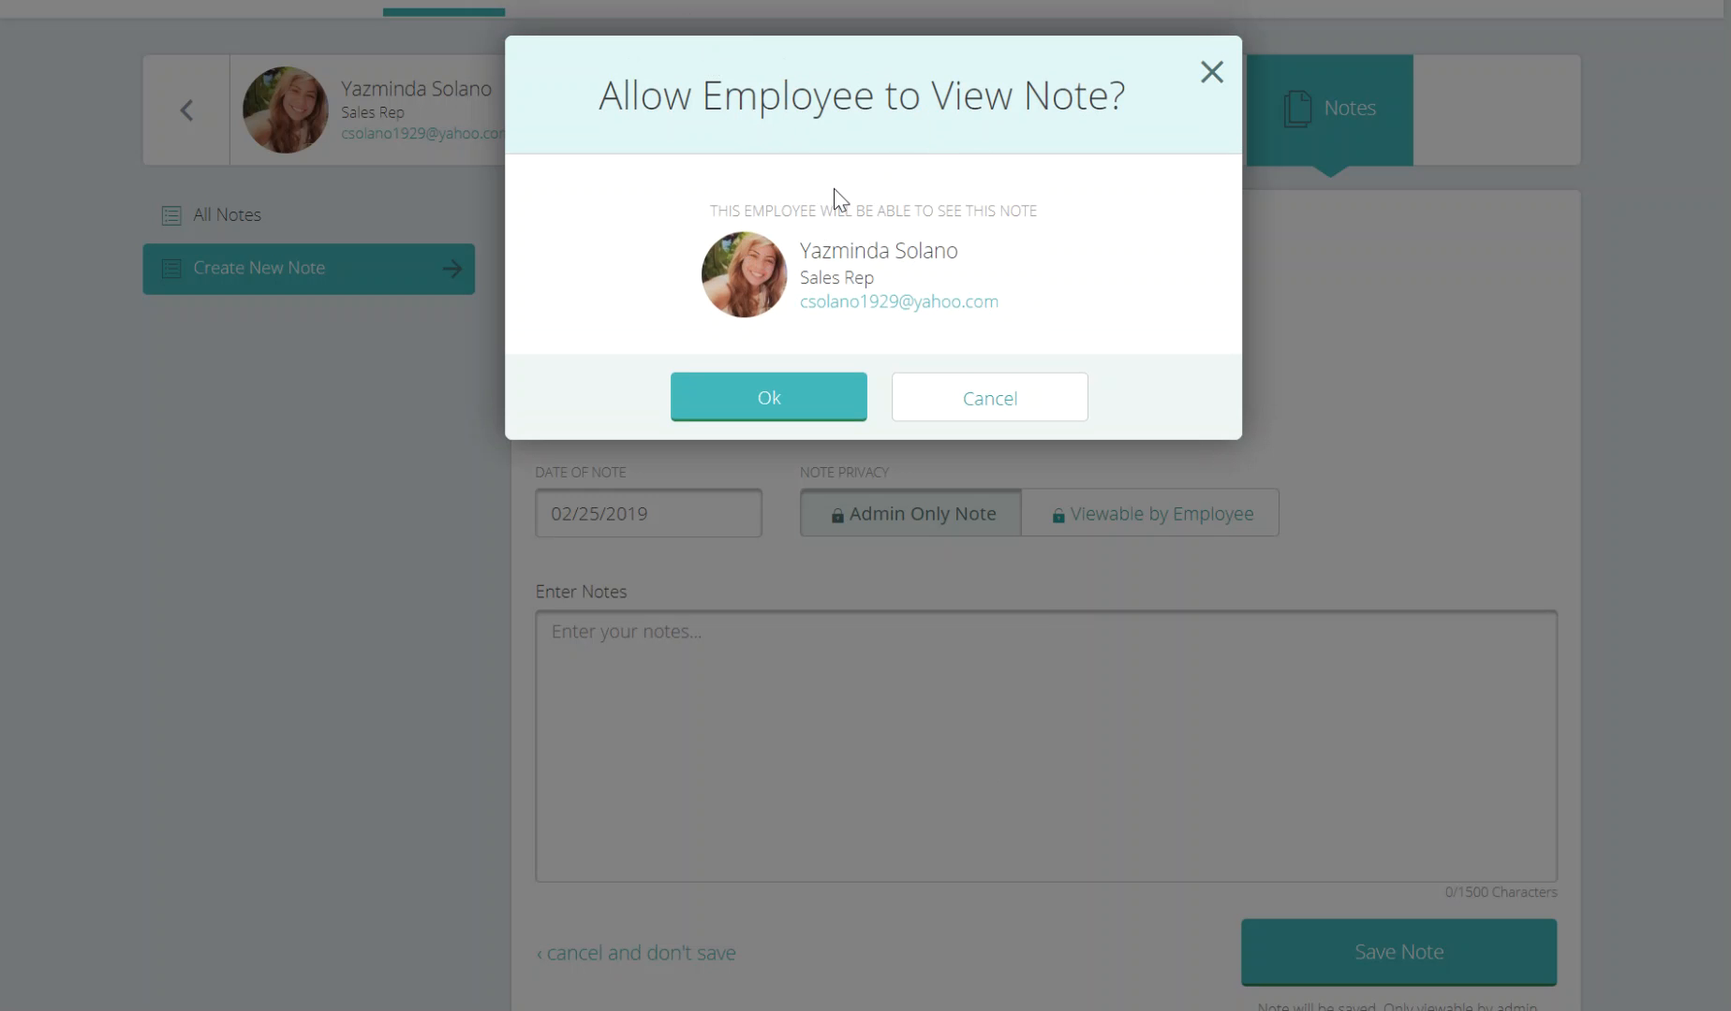
{"action": "left_click", "coordinate": [770, 388]}
Enter "TESt TESt" as the note text, then save the note and send it to the employee.
{"action": "left_click", "coordinate": [832, 640]}
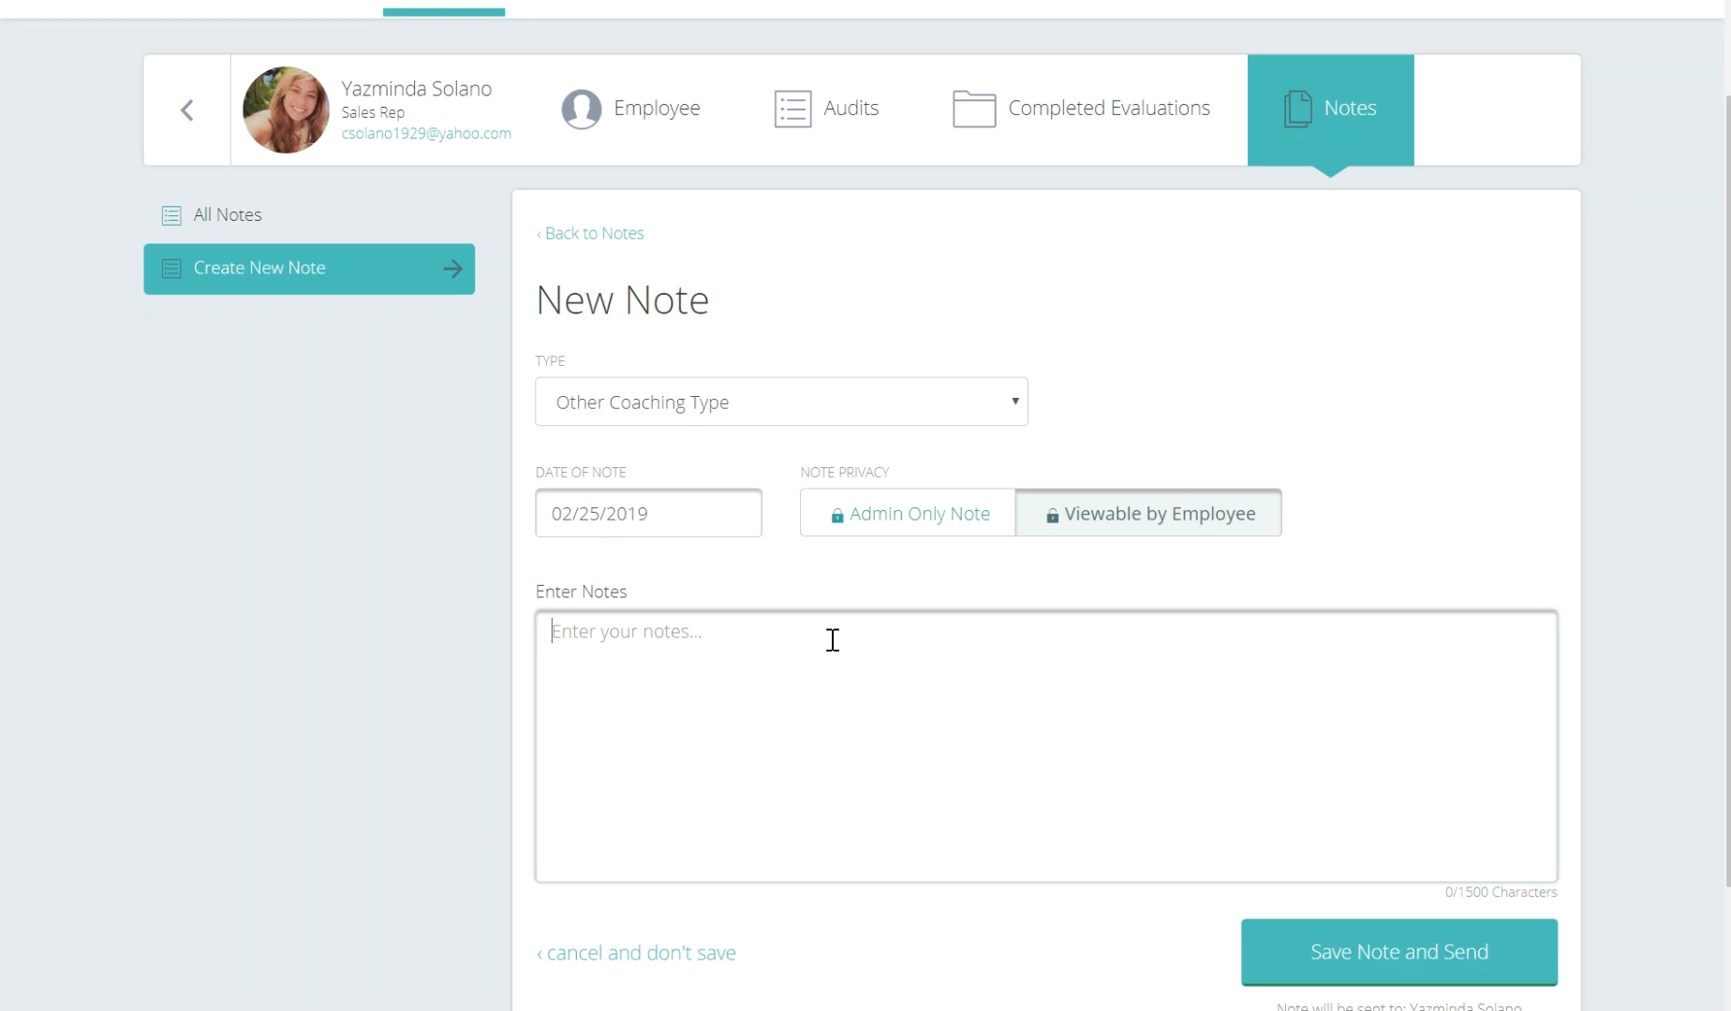
{"action": "type", "text": "TESt TESt"}
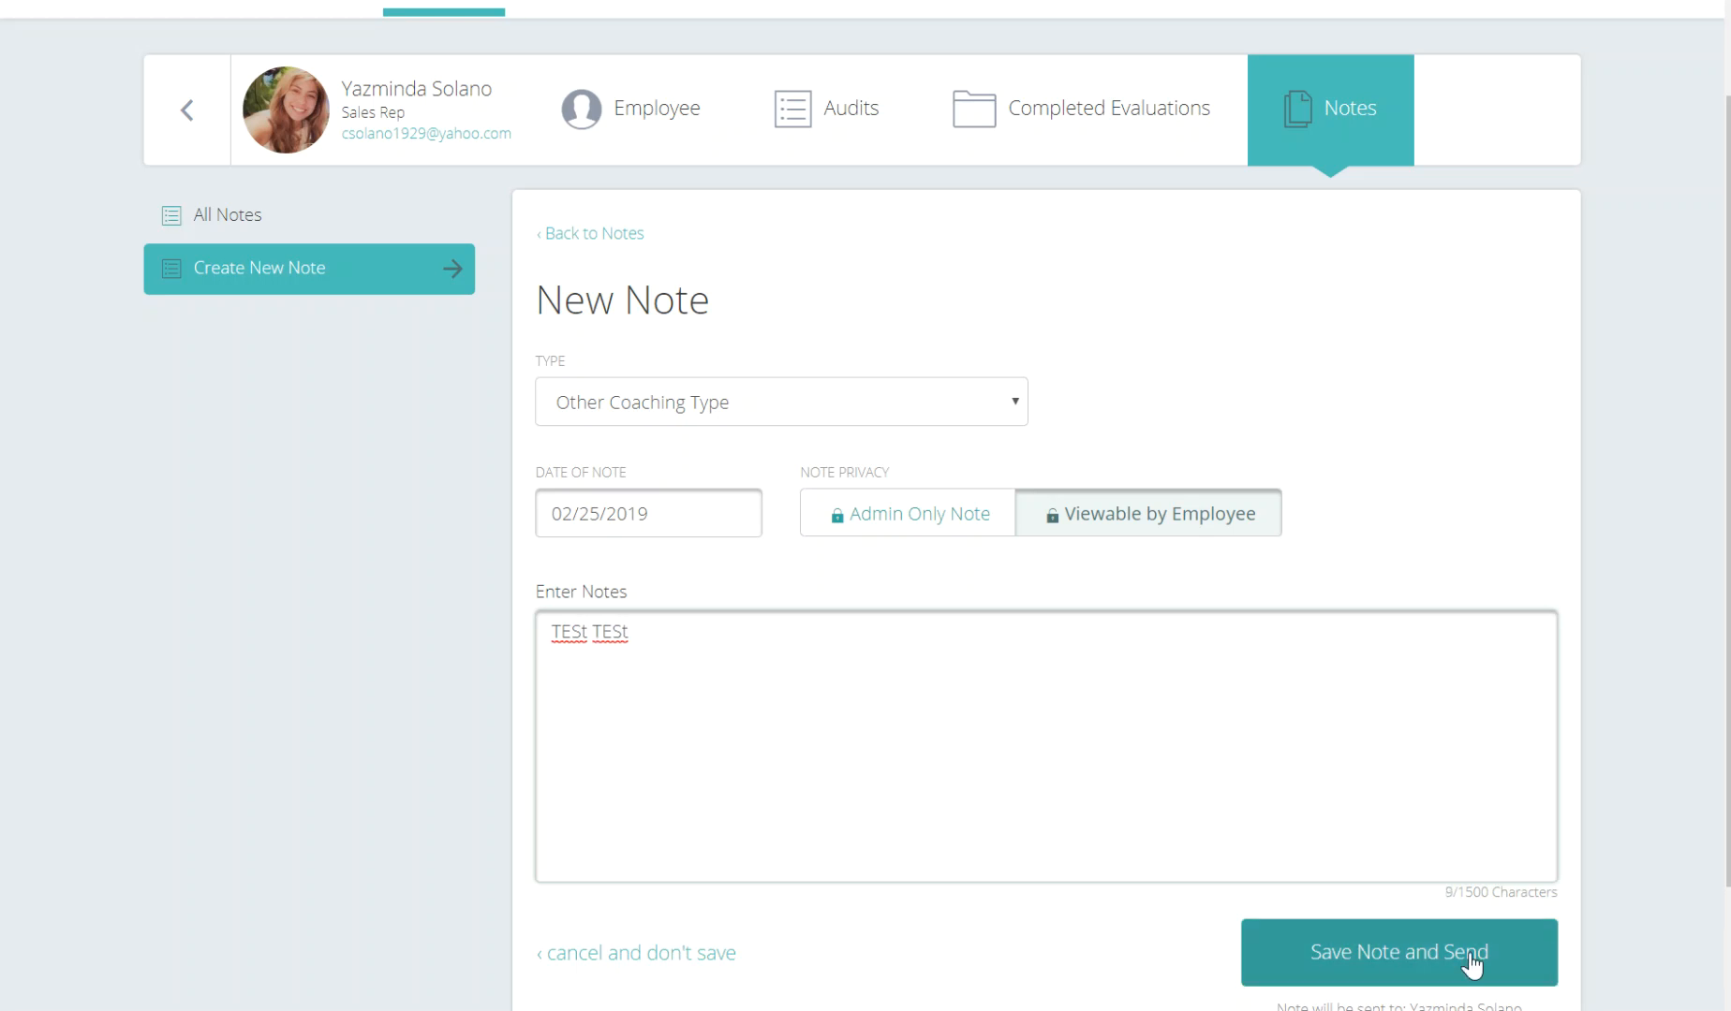
{"action": "scroll", "coordinate": [1231, 884], "scroll_direction": "down", "scroll_amount": 1}
{"action": "left_click", "coordinate": [1418, 832]}
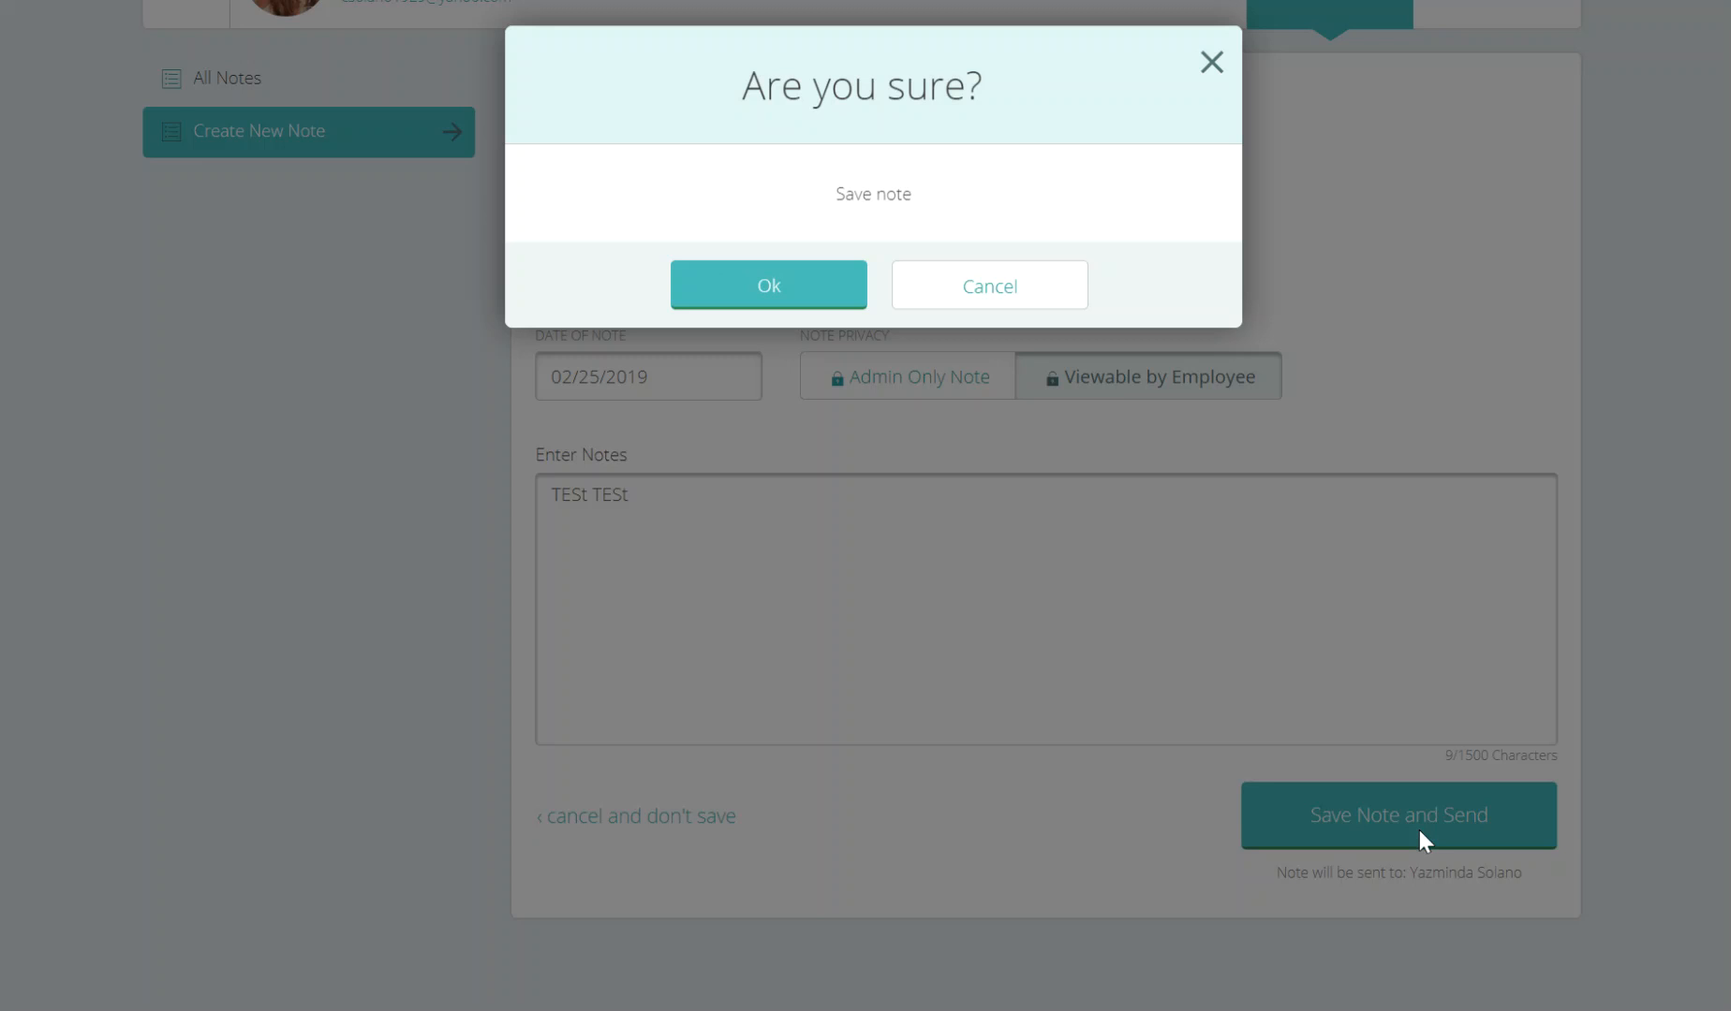
{"action": "left_click", "coordinate": [817, 305]}
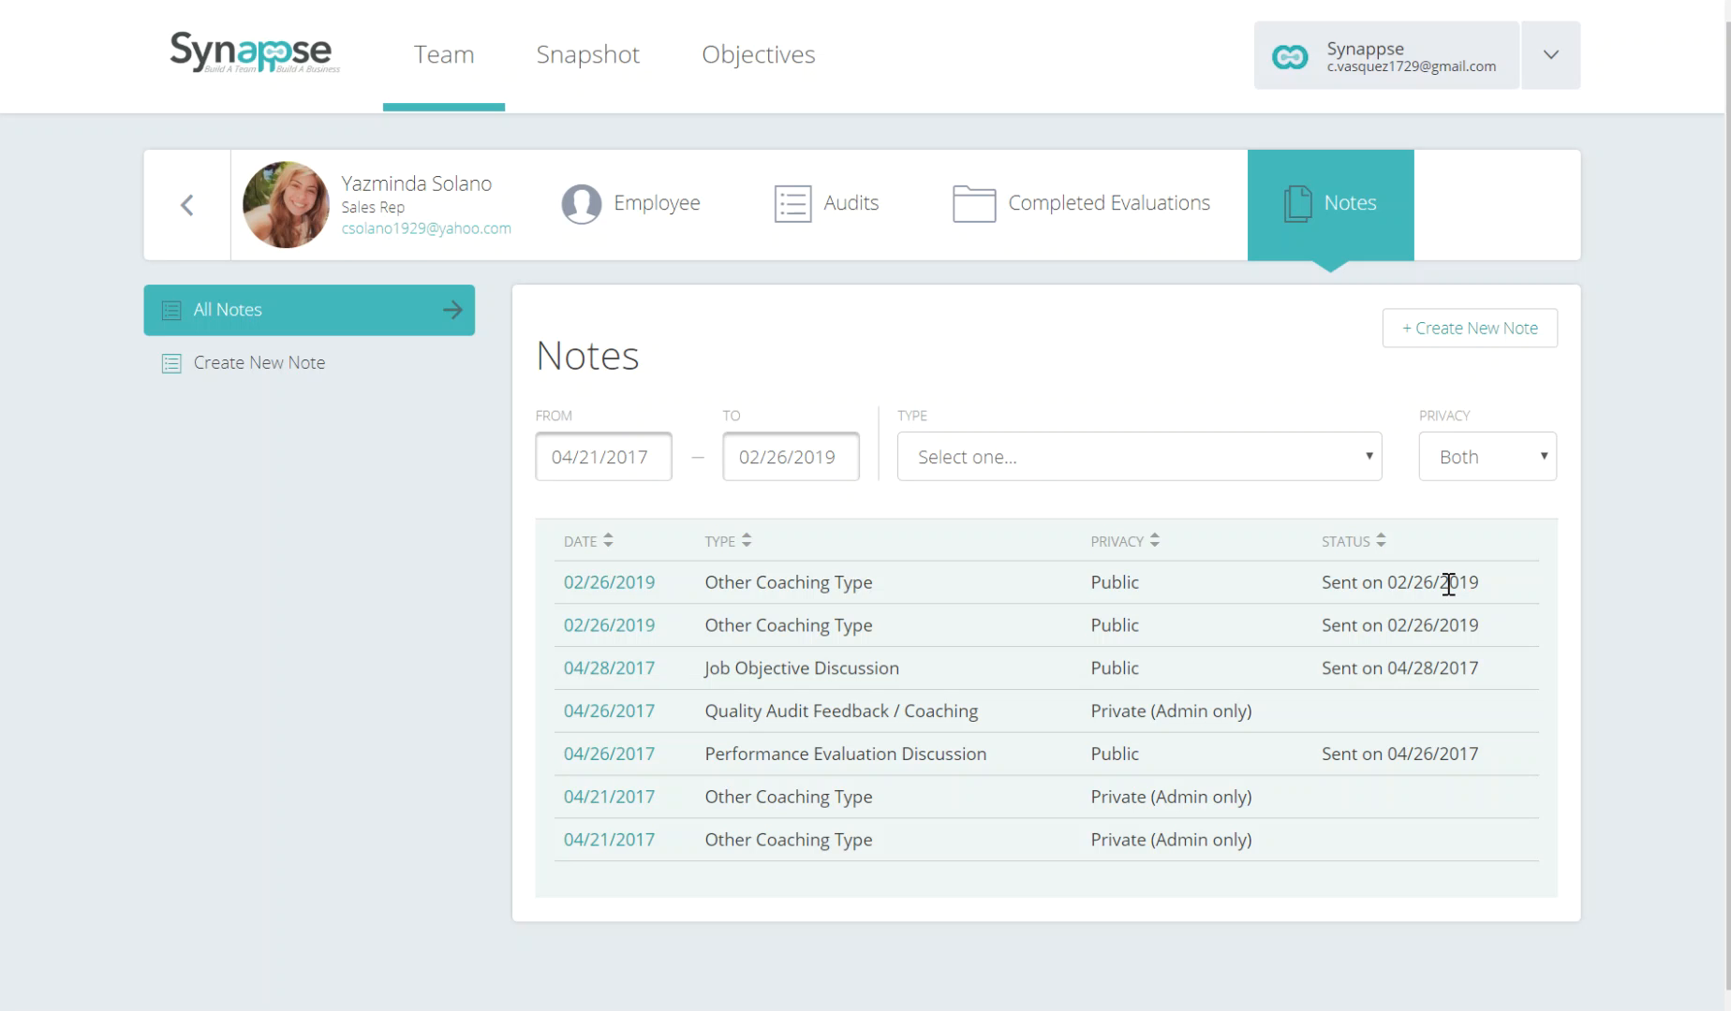
Examine the start and end date filters above the employee's notes list.
{"action": "left_click", "coordinate": [605, 454]}
{"action": "left_click", "coordinate": [770, 444]}
{"action": "left_click", "coordinate": [628, 454]}
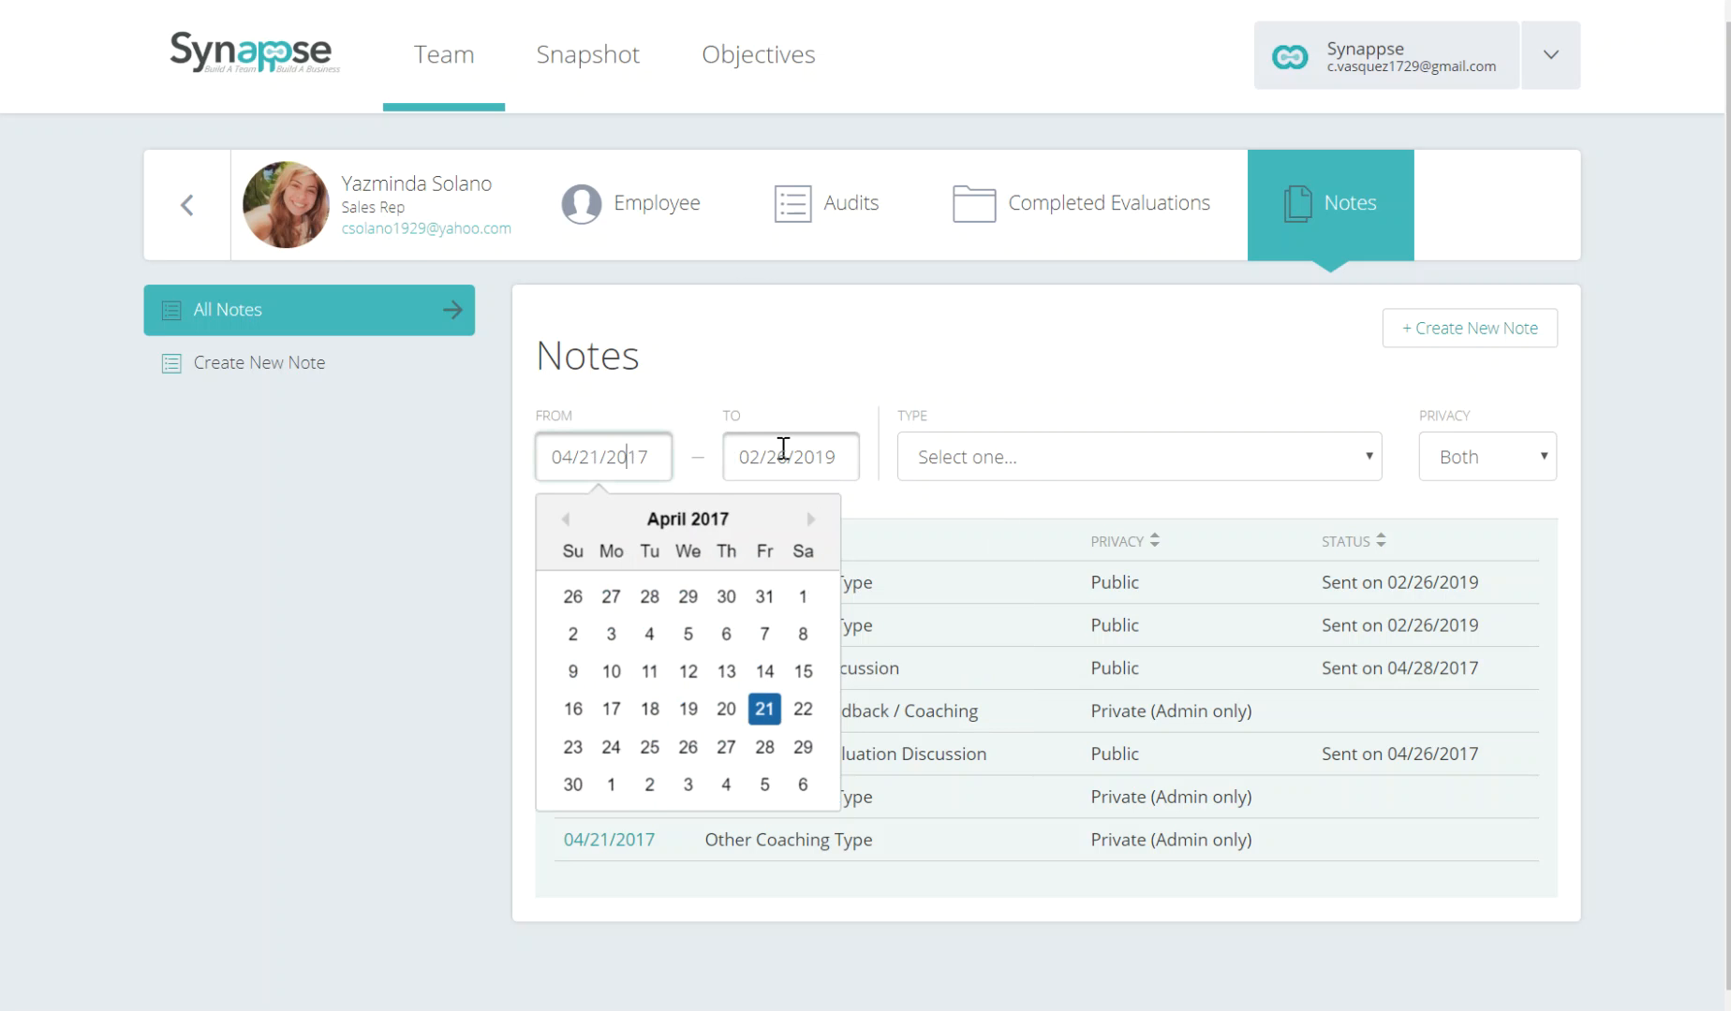
{"action": "left_click", "coordinate": [783, 449]}
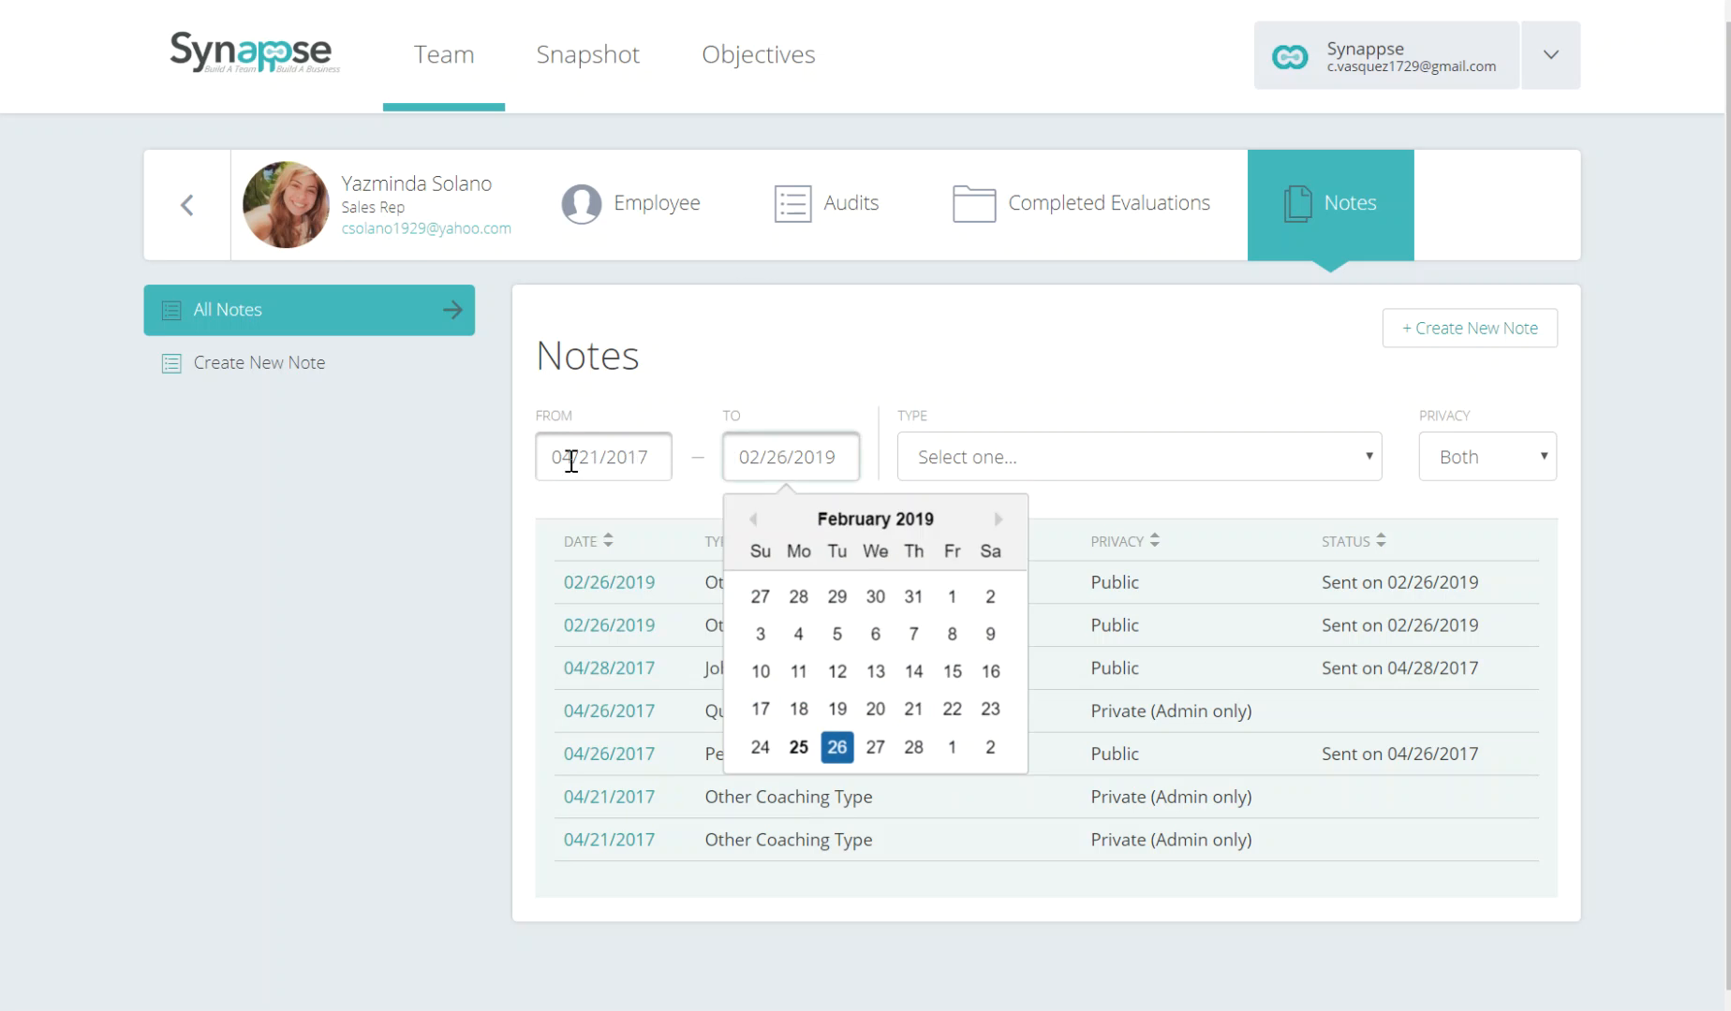
{"action": "left_click", "coordinate": [618, 447]}
{"action": "left_click", "coordinate": [774, 446]}
{"action": "left_click", "coordinate": [760, 455]}
{"action": "left_click", "coordinate": [645, 454]}
{"action": "left_click", "coordinate": [741, 456]}
{"action": "left_click", "coordinate": [646, 454]}
{"action": "left_click", "coordinate": [738, 456]}
{"action": "left_click", "coordinate": [641, 459]}
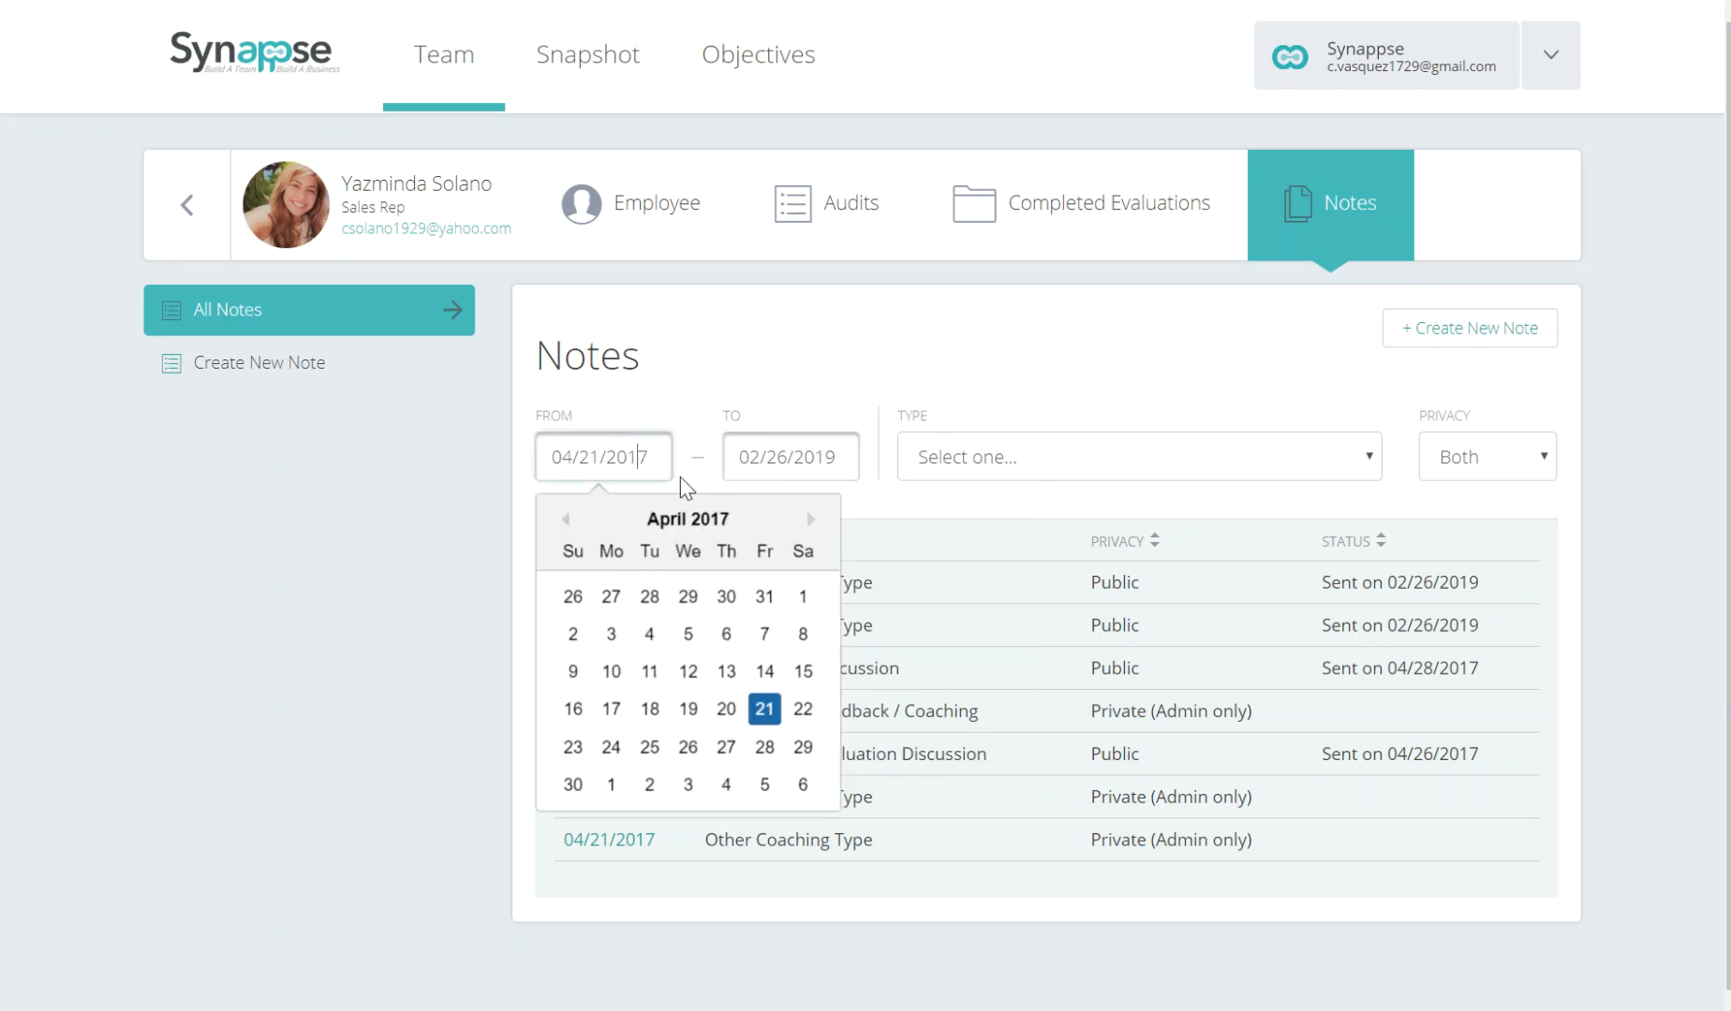
{"action": "left_click", "coordinate": [776, 395]}
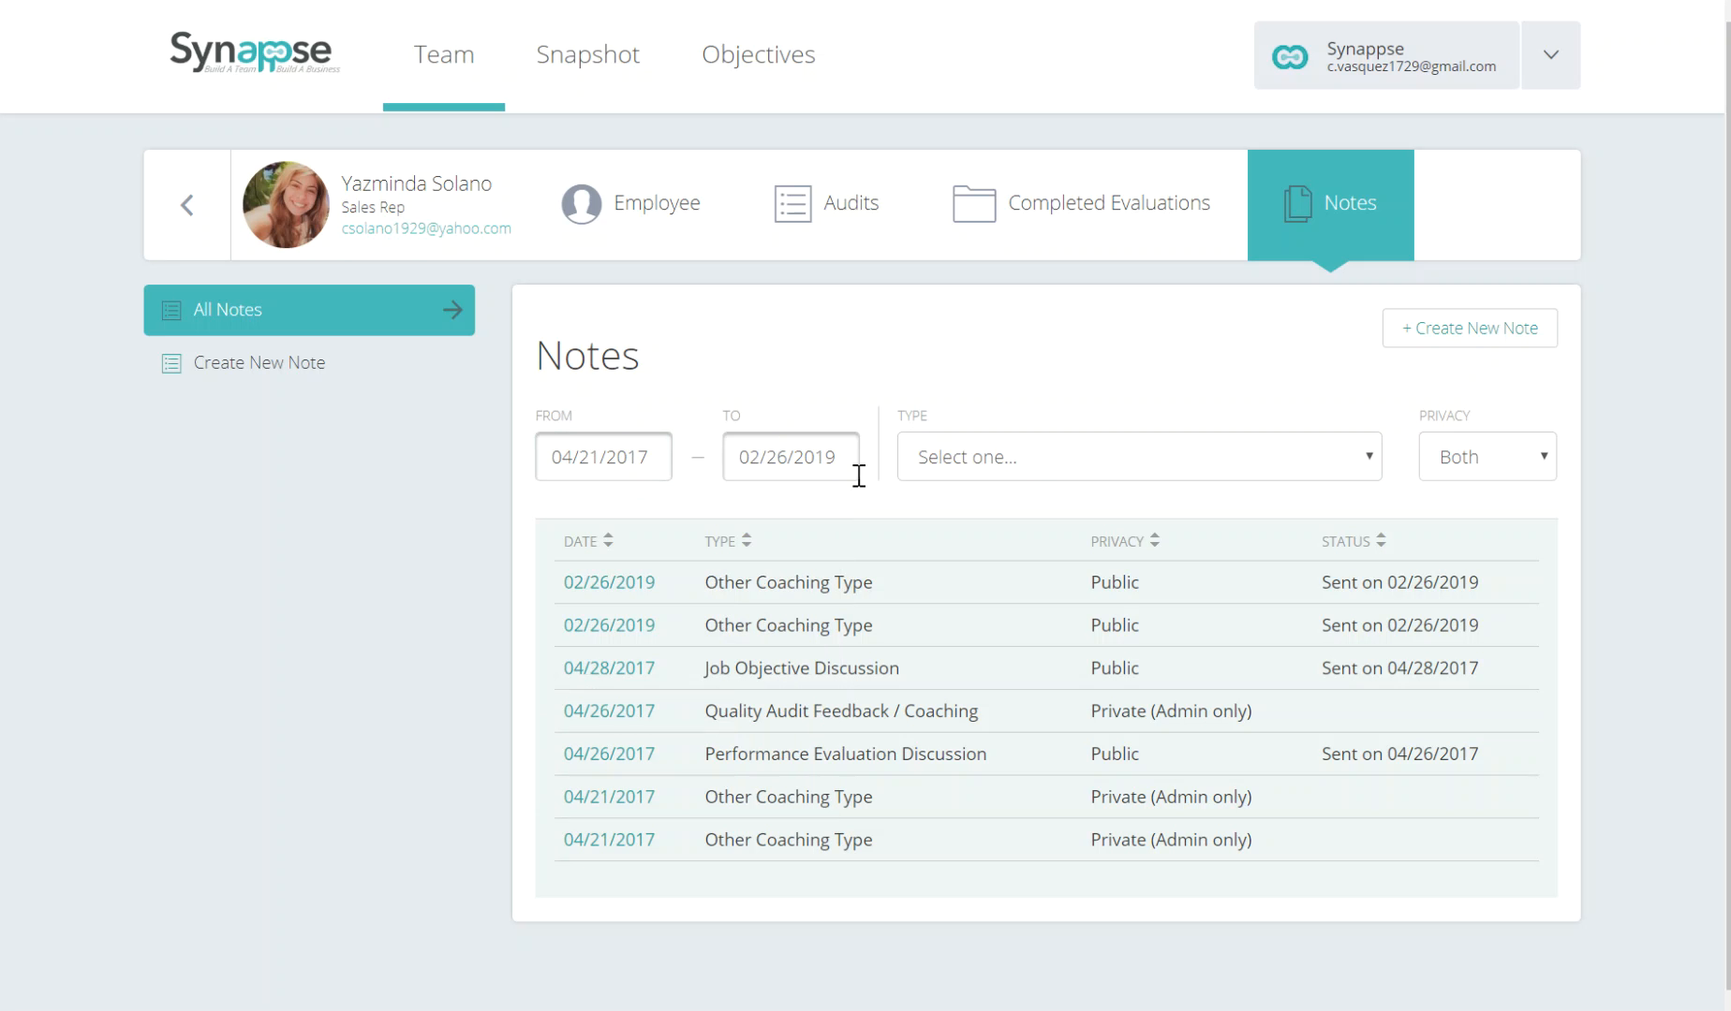
Filter the notes list by type Other Coaching Type and privacy Private (Admin only).
{"action": "left_click", "coordinate": [1016, 459]}
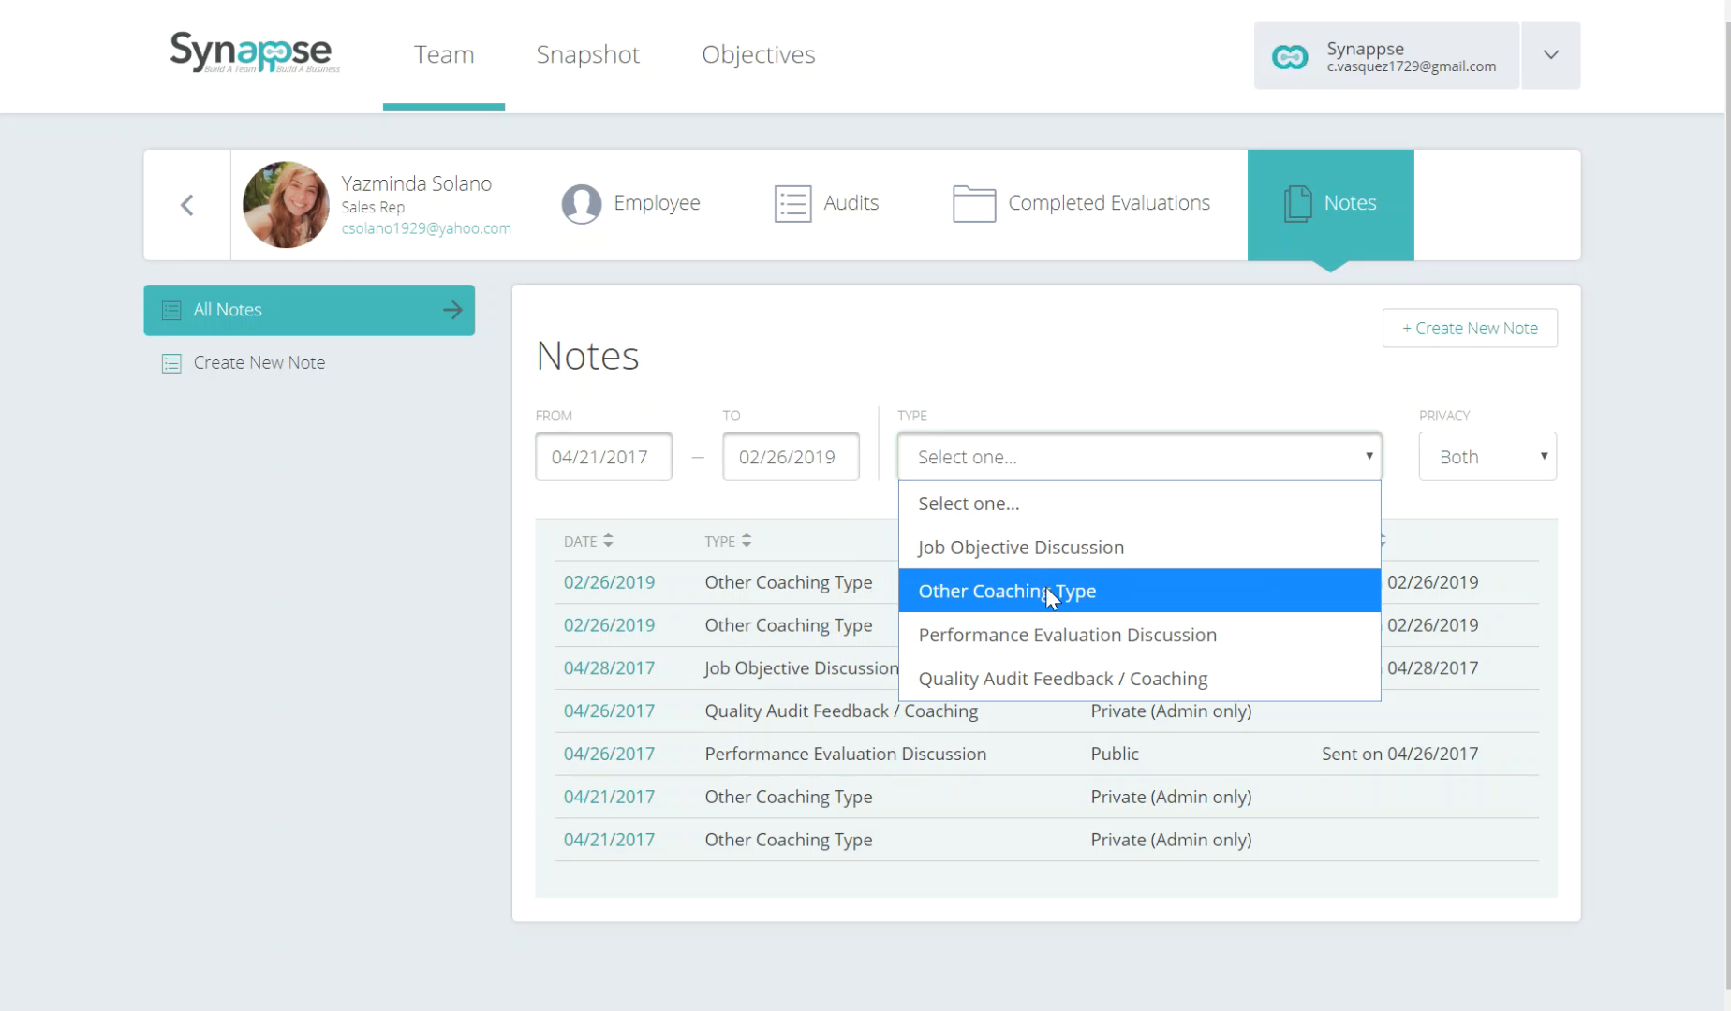
{"action": "left_click", "coordinate": [1072, 585]}
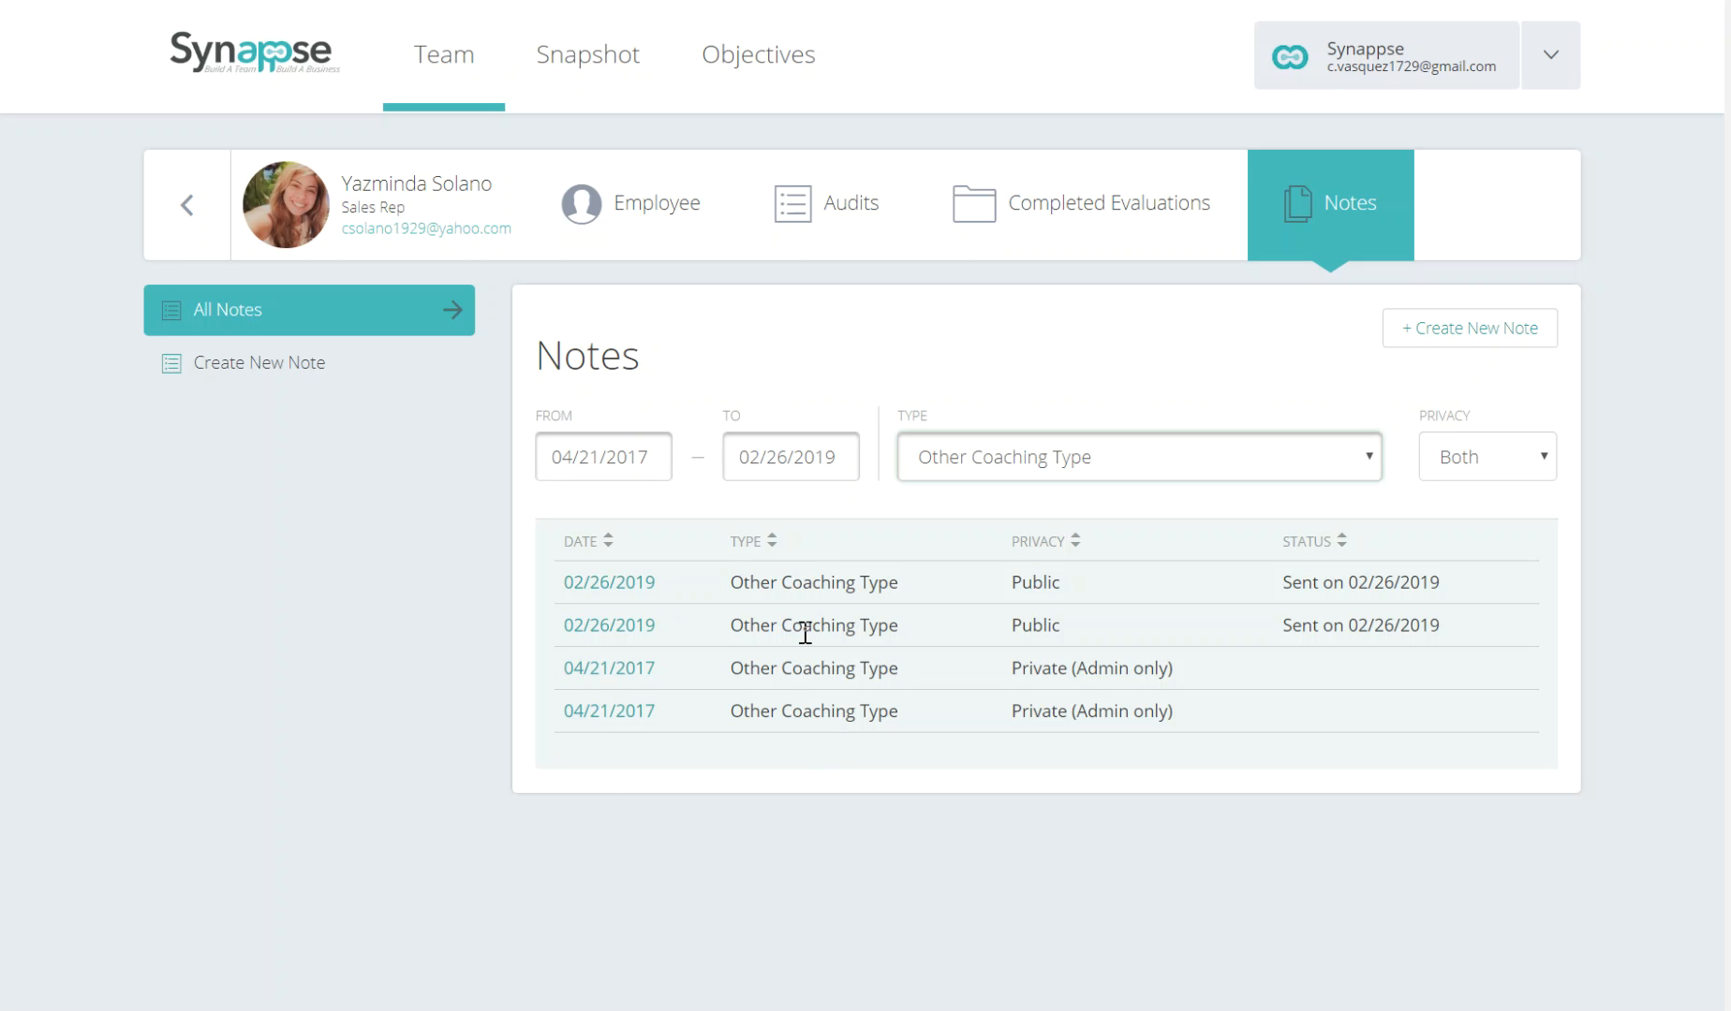
{"action": "left_click", "coordinate": [1550, 464]}
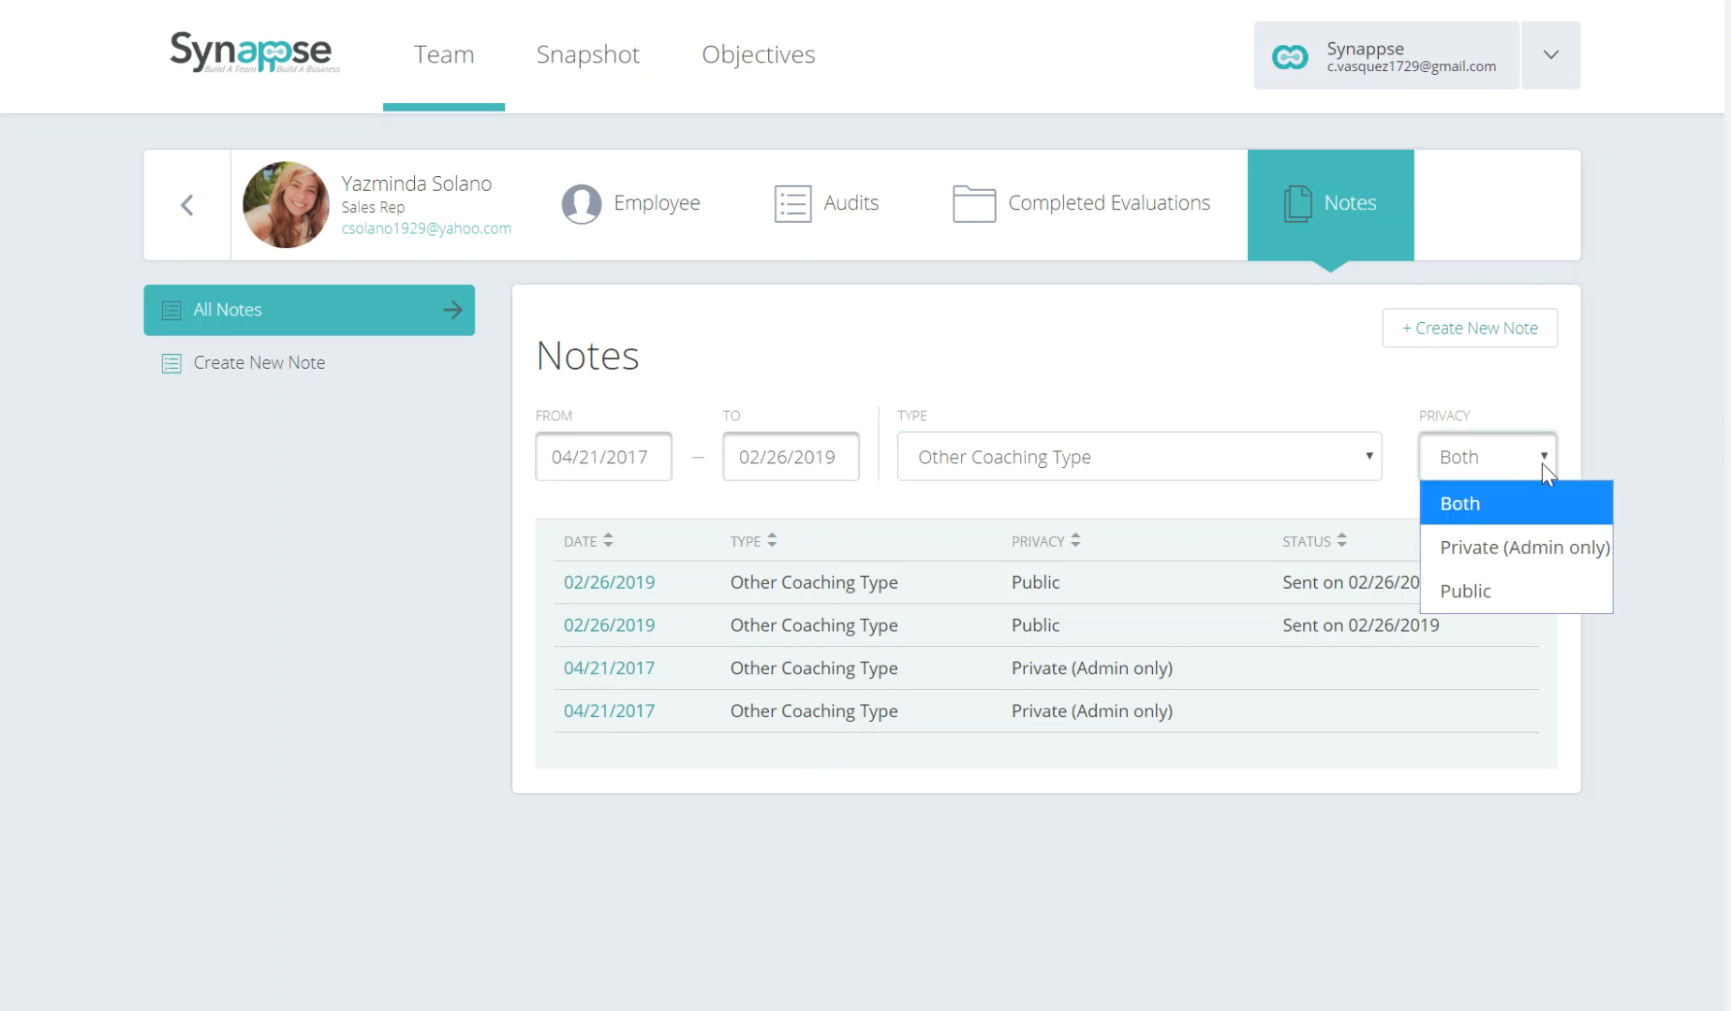
{"action": "left_click", "coordinate": [1560, 551]}
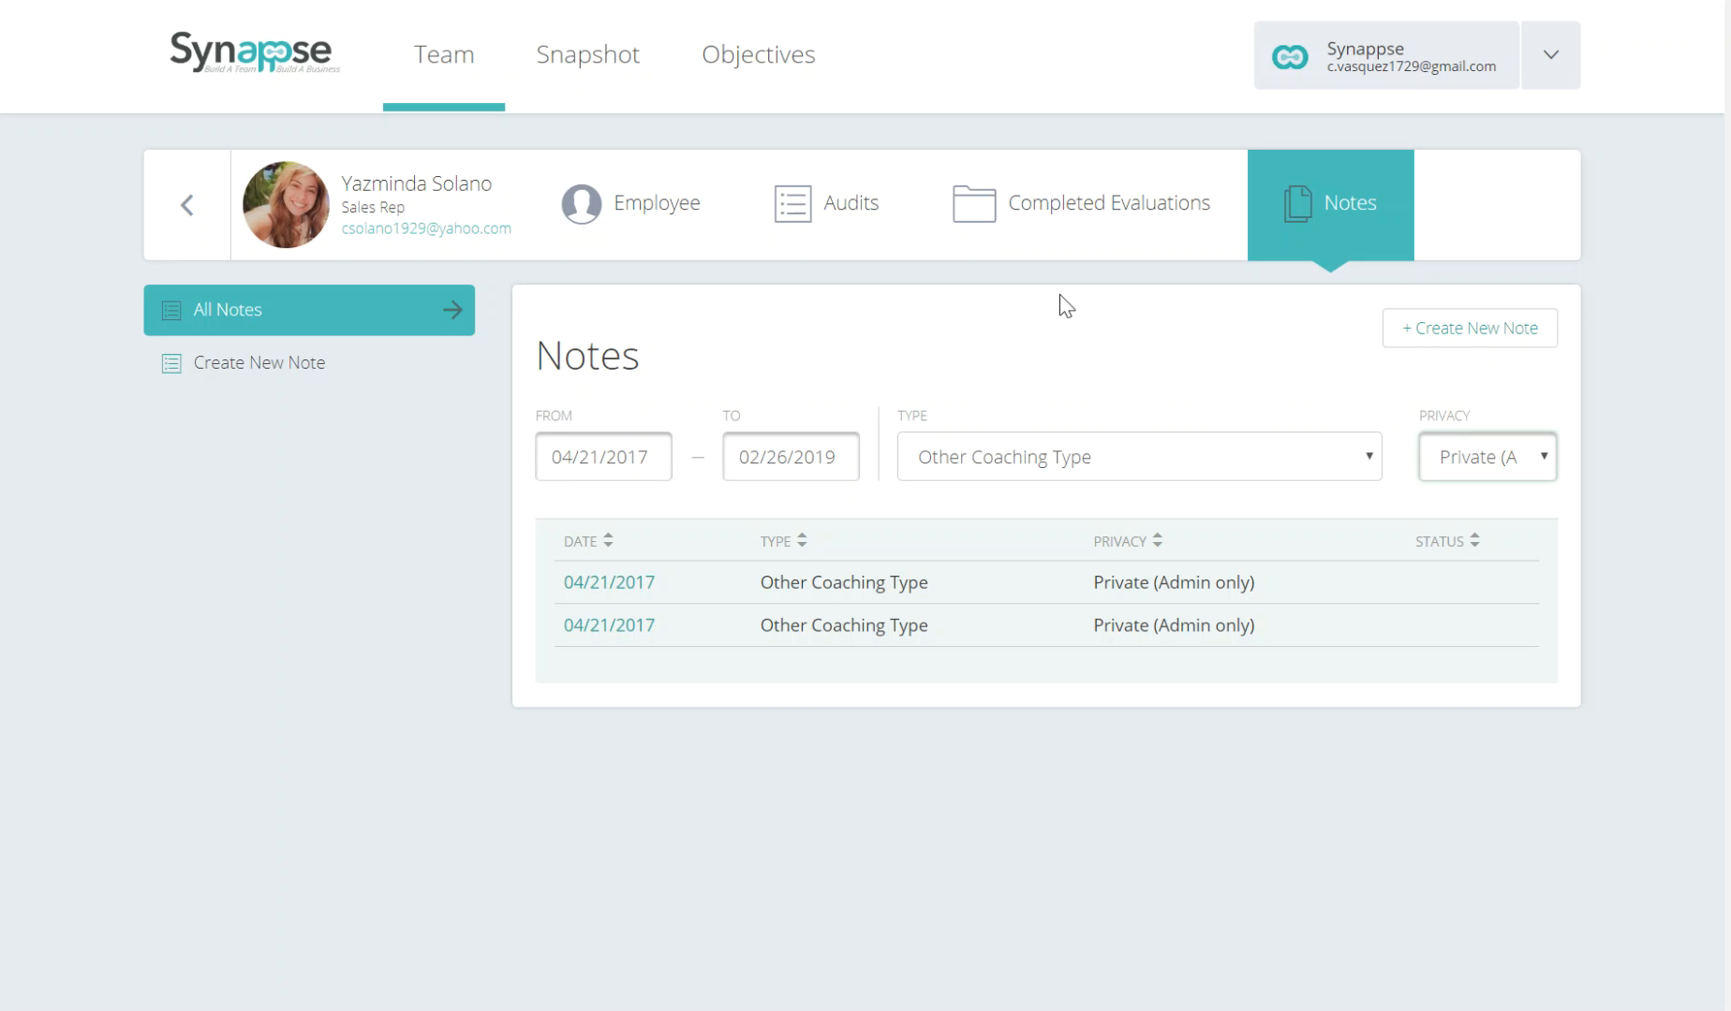
Show the employee's completed monthly evaluations and filter them by the outcome Not Met.
{"action": "left_click", "coordinate": [995, 232]}
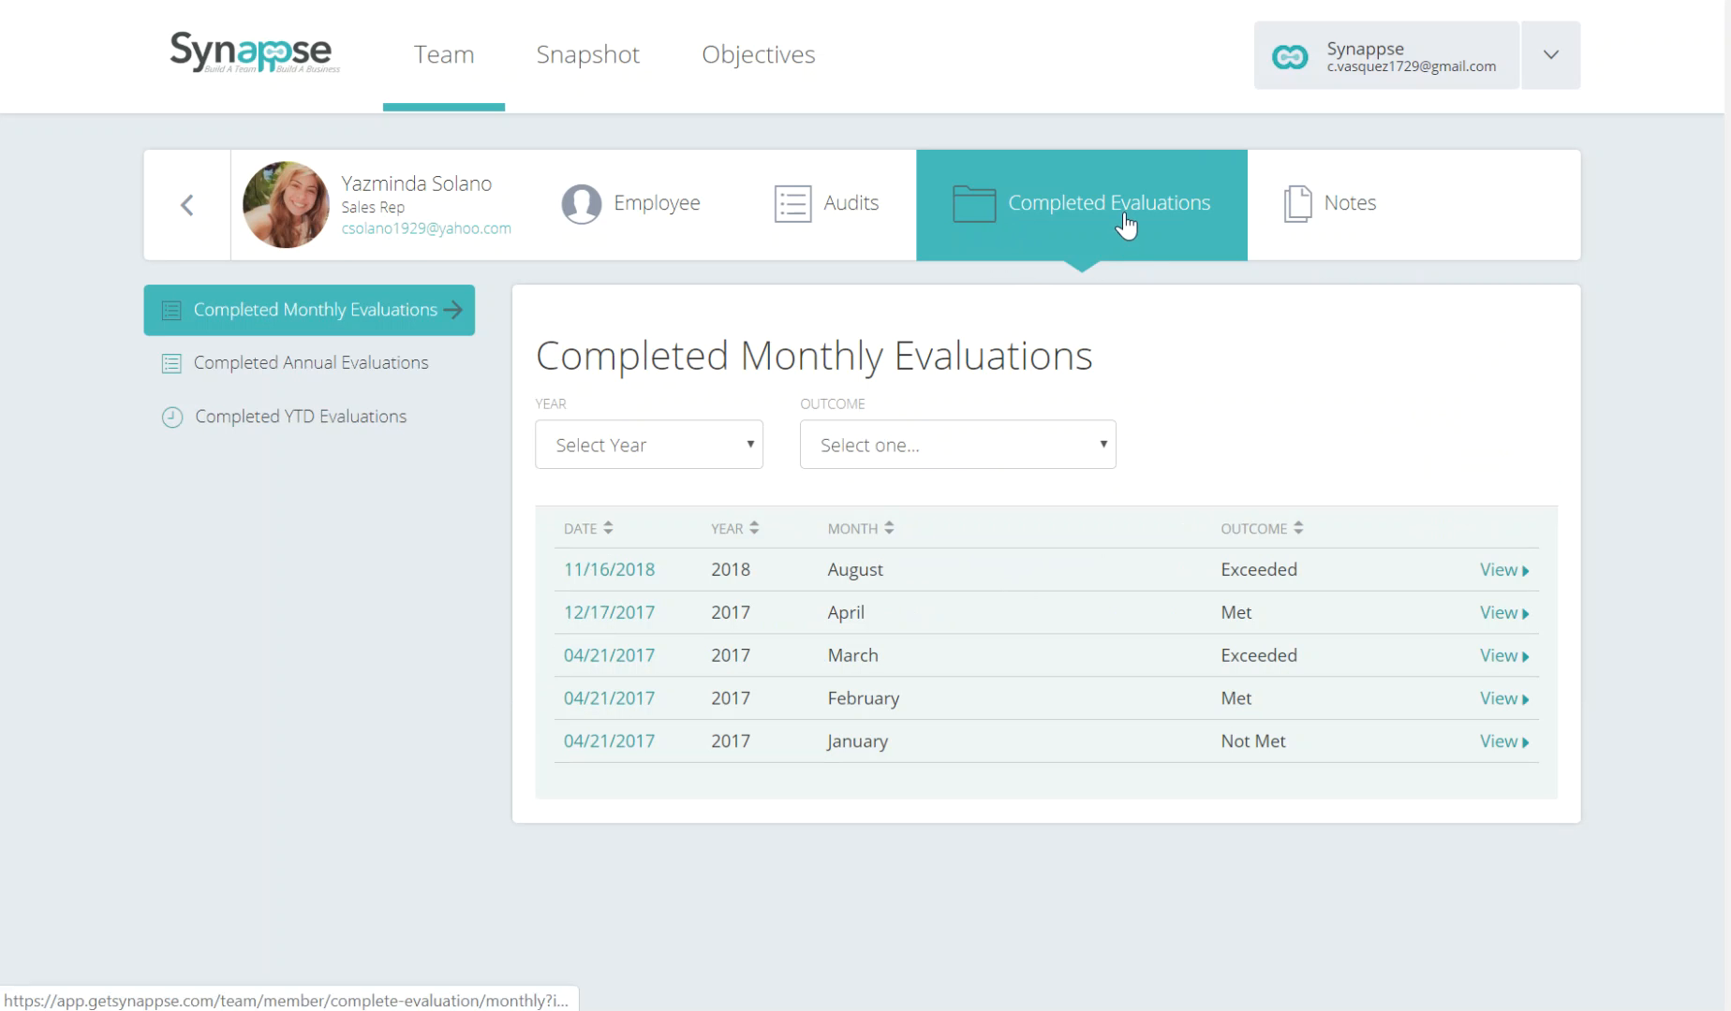
{"action": "left_click", "coordinate": [754, 447]}
{"action": "left_click", "coordinate": [743, 446]}
{"action": "left_click", "coordinate": [989, 440]}
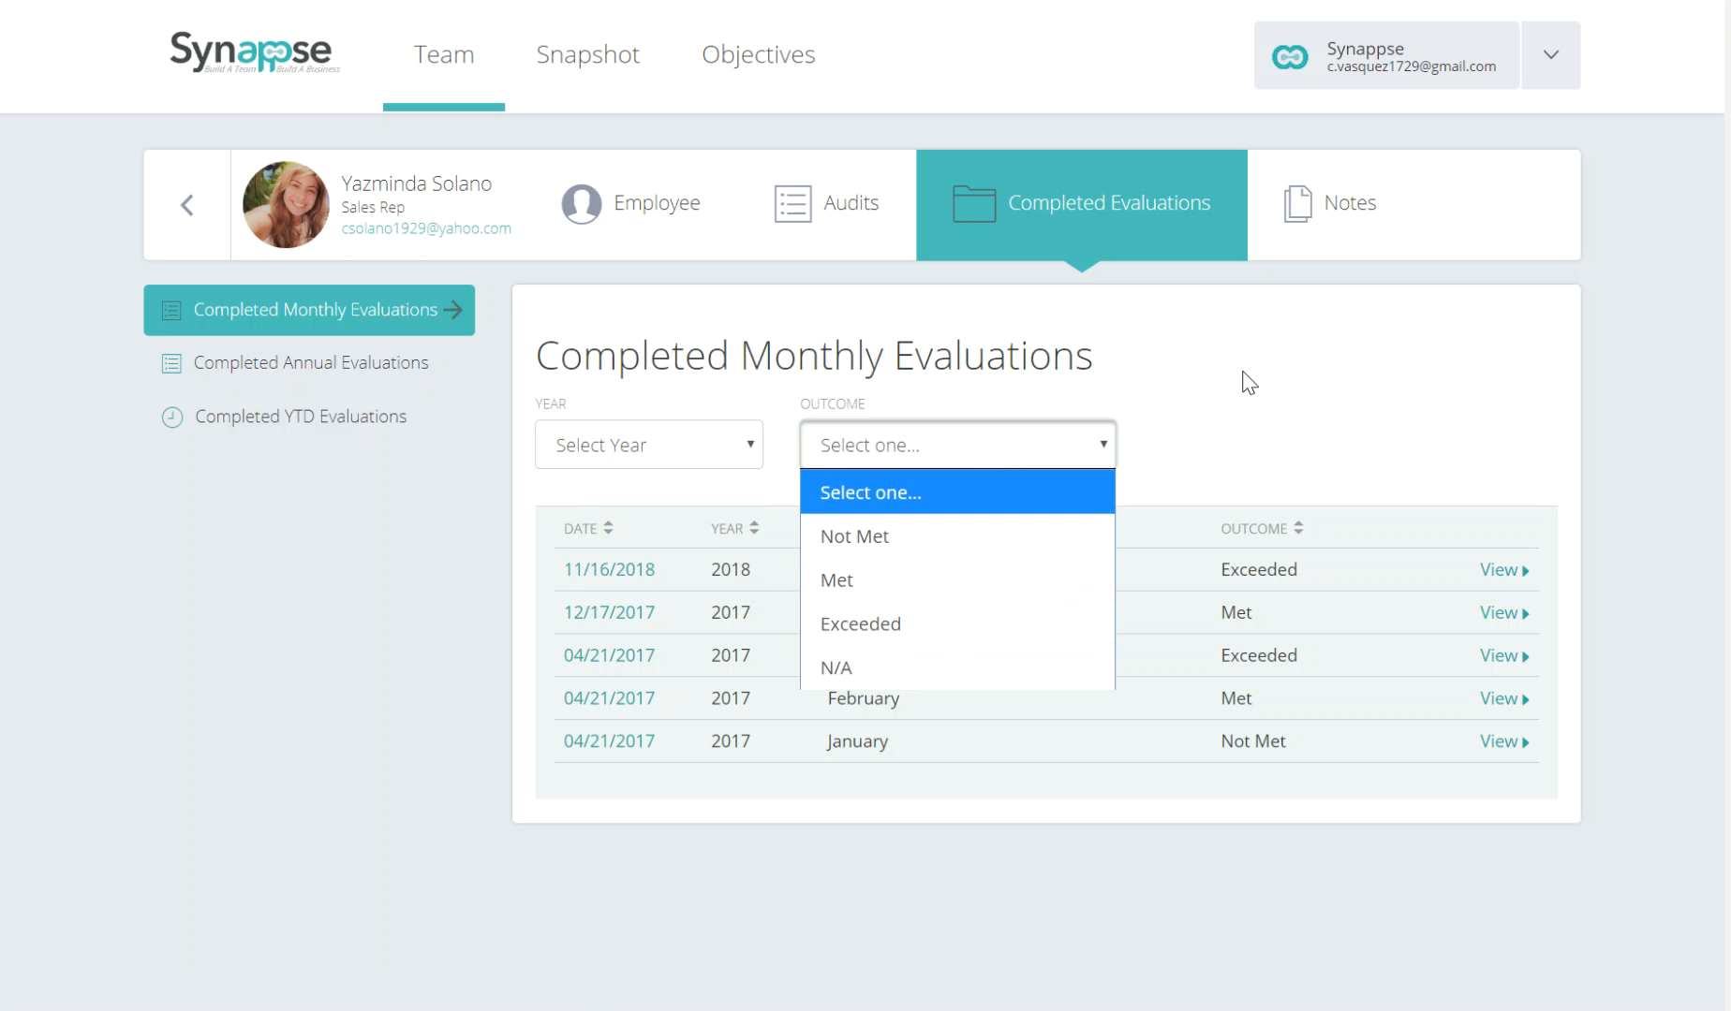
{"action": "left_click", "coordinate": [1010, 547]}
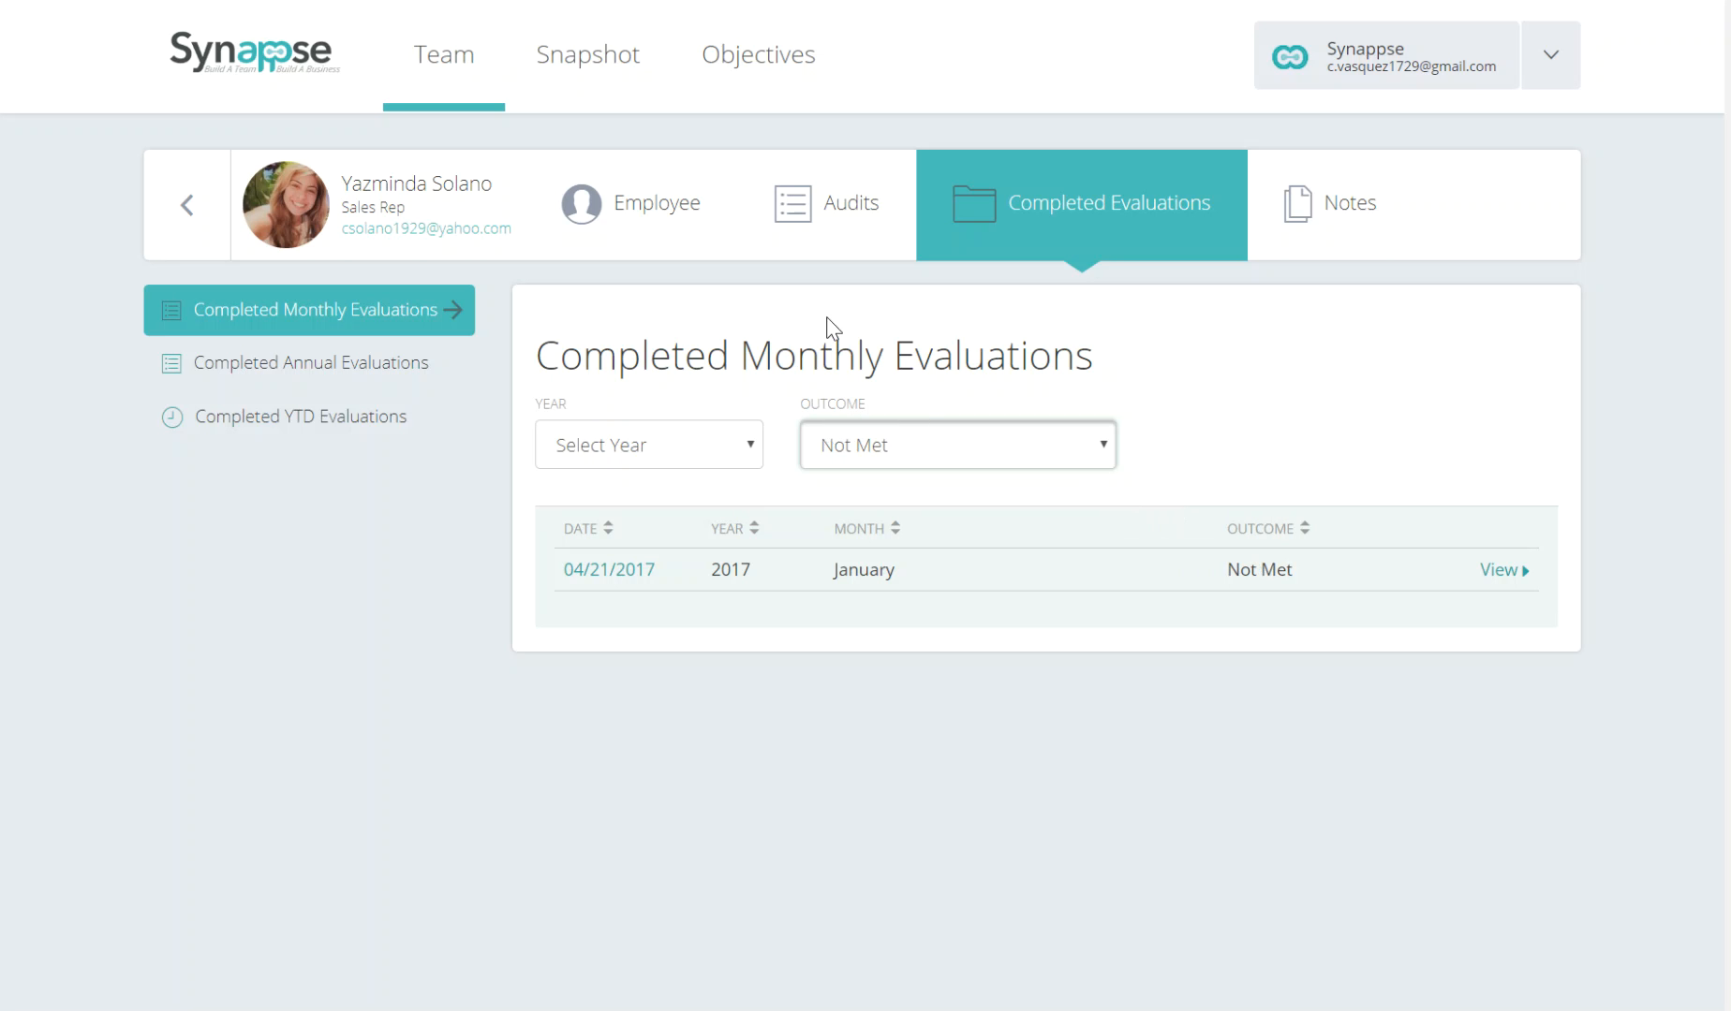
Go to the employee's quality objective audit forms and view the past audits for Raw New Auto Process.
{"action": "left_click", "coordinate": [833, 255]}
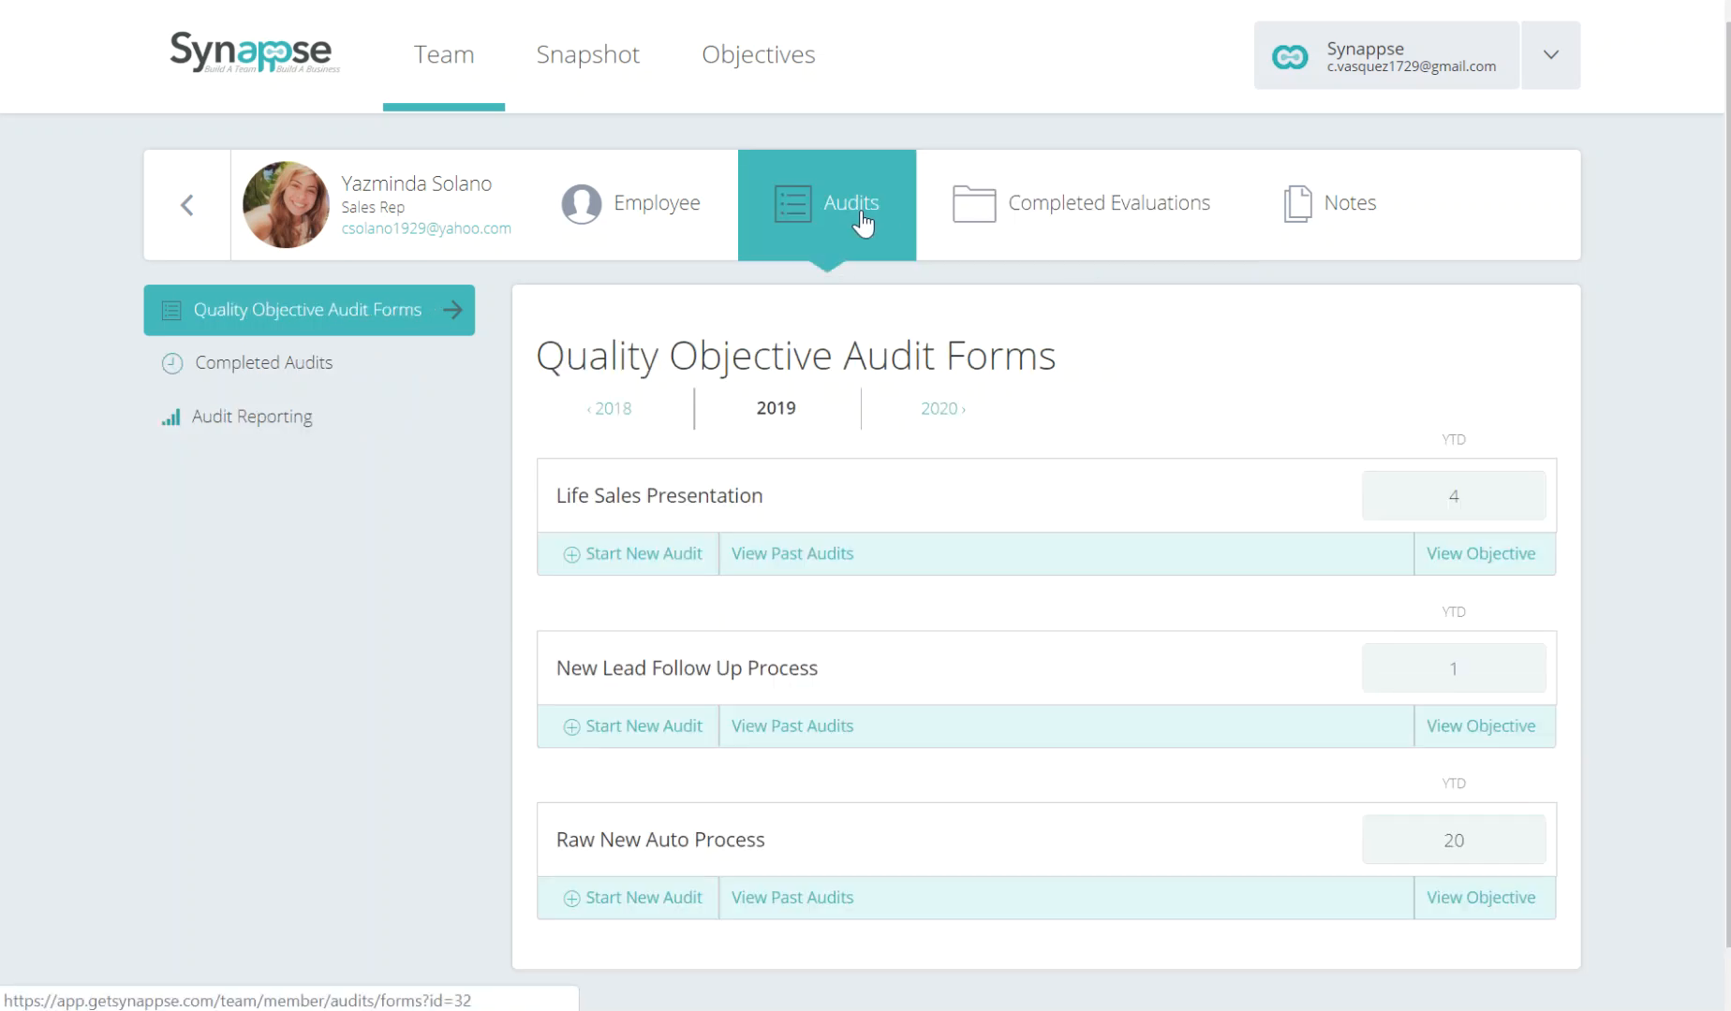
{"action": "scroll", "coordinate": [1120, 483], "scroll_direction": "down", "scroll_amount": 1}
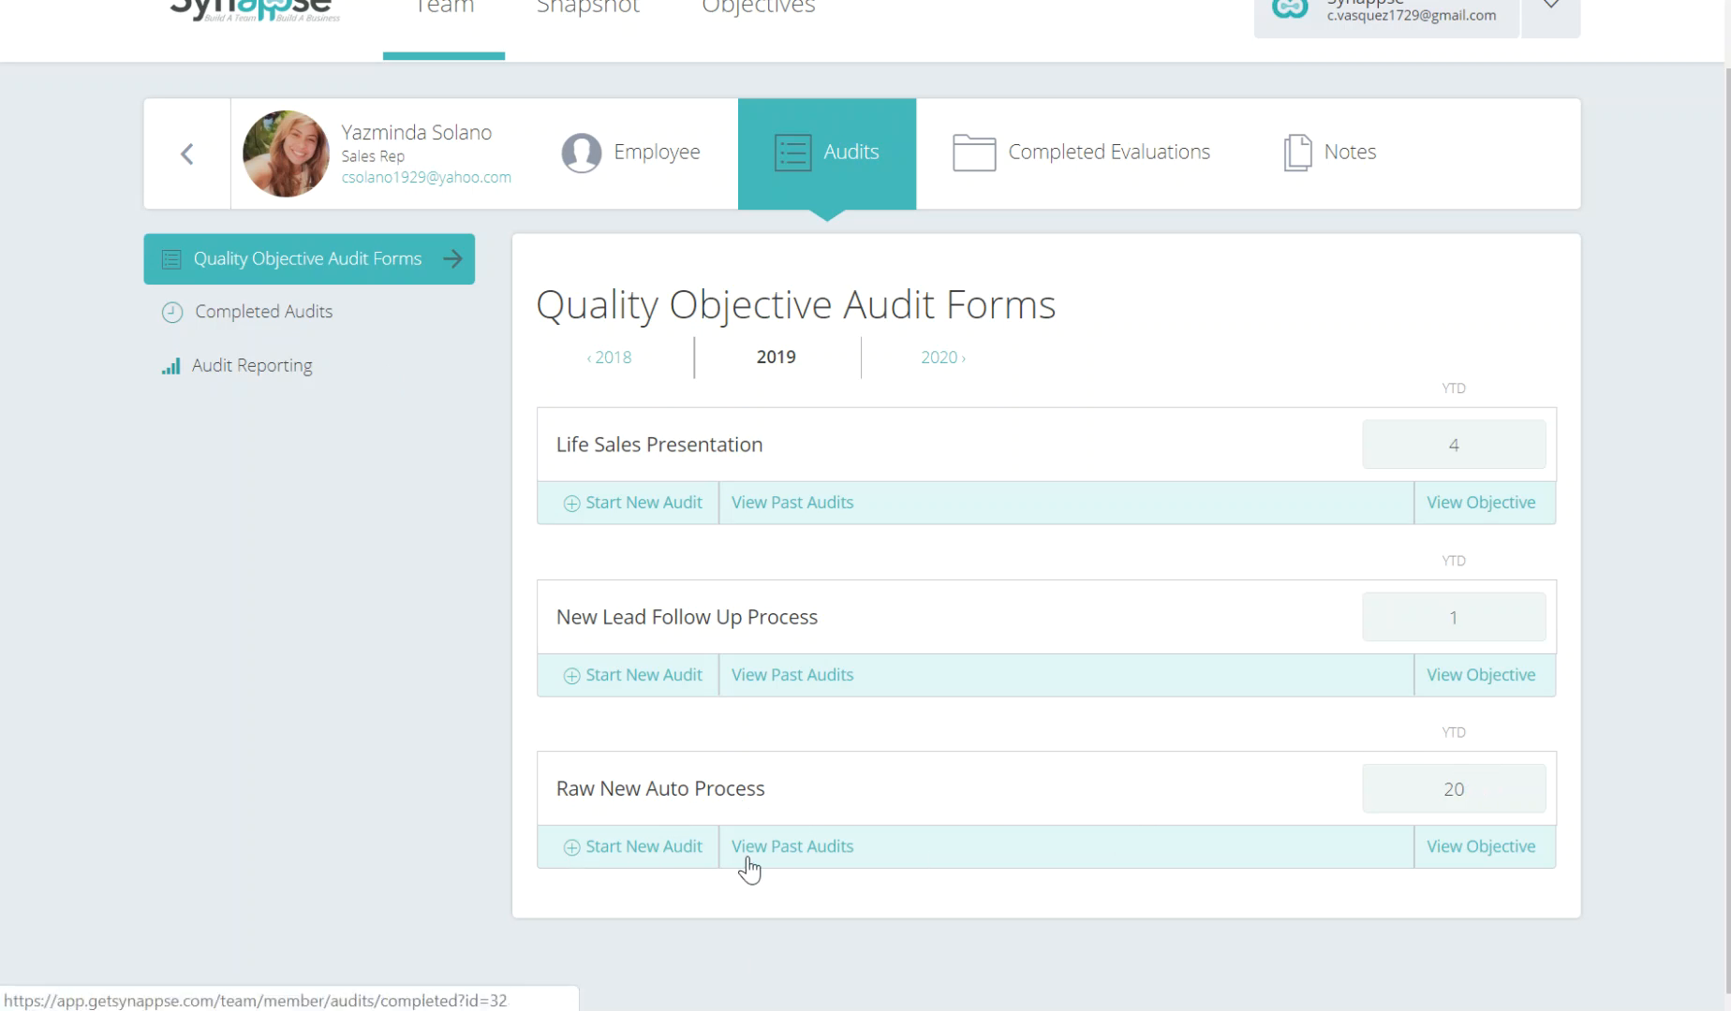
{"action": "left_click", "coordinate": [795, 845]}
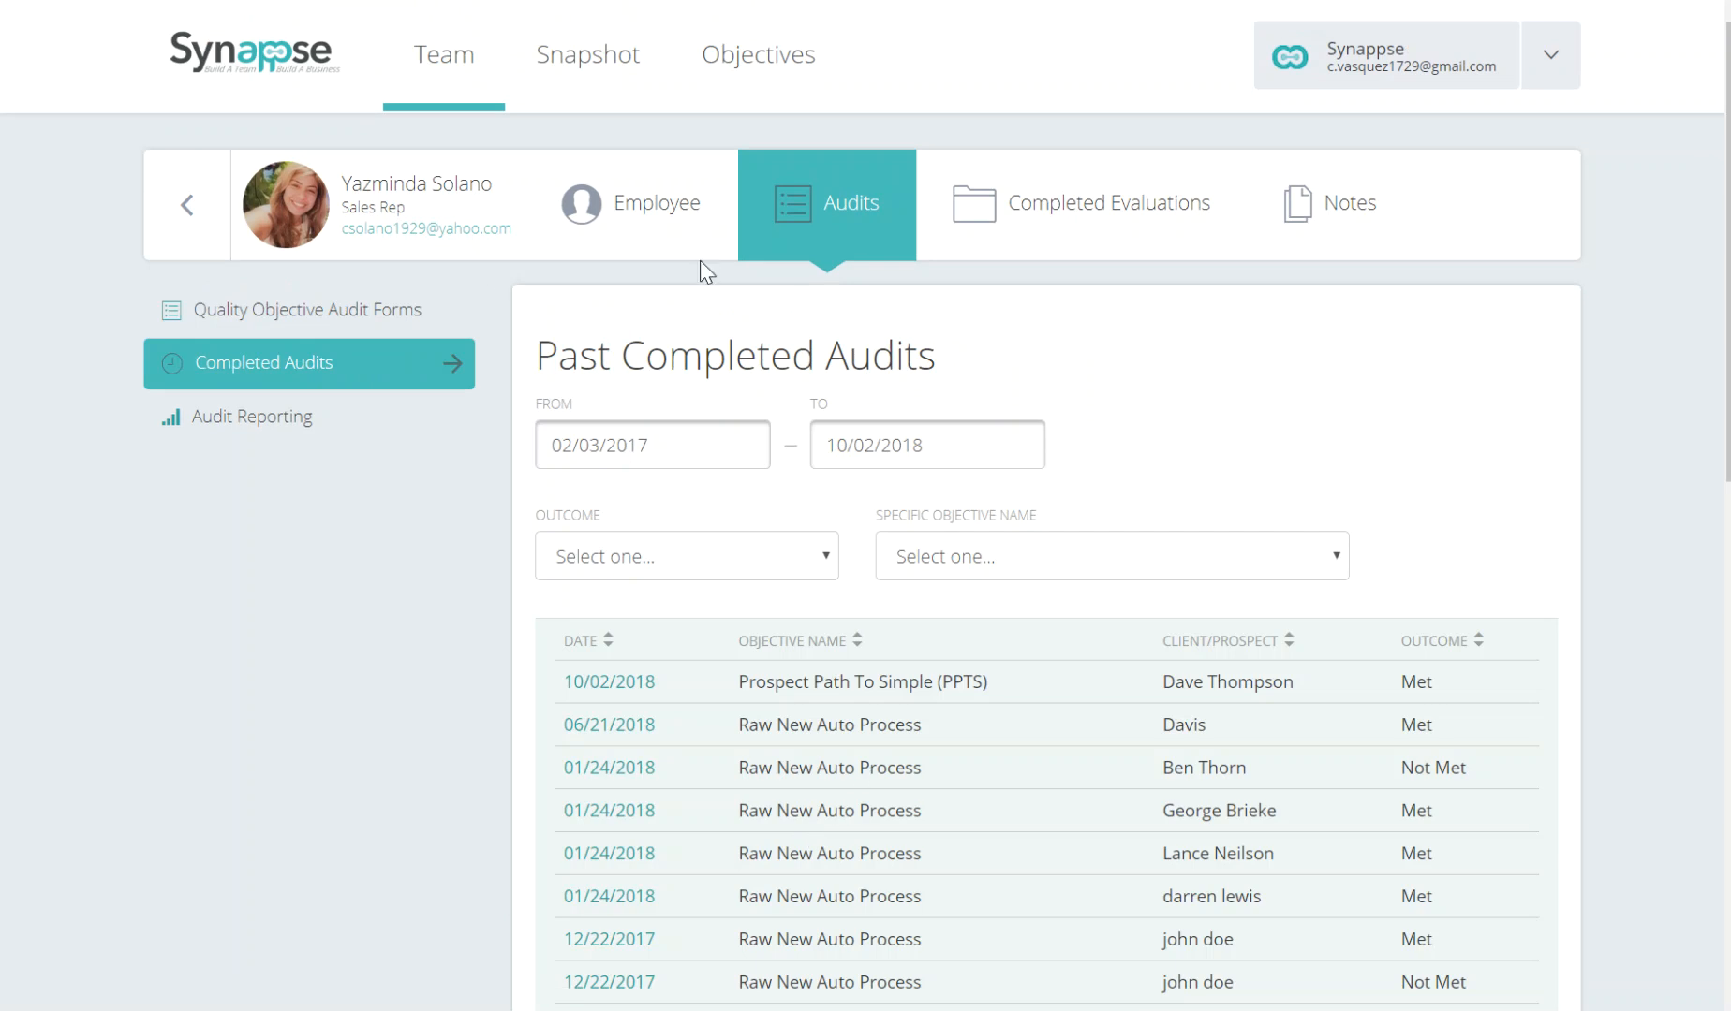
Return to the audit forms, reopen the past audits from Raw New Auto Process and review the whole list of completed audits.
{"action": "left_click", "coordinate": [754, 249]}
{"action": "scroll", "coordinate": [747, 637], "scroll_direction": "down", "scroll_amount": 1}
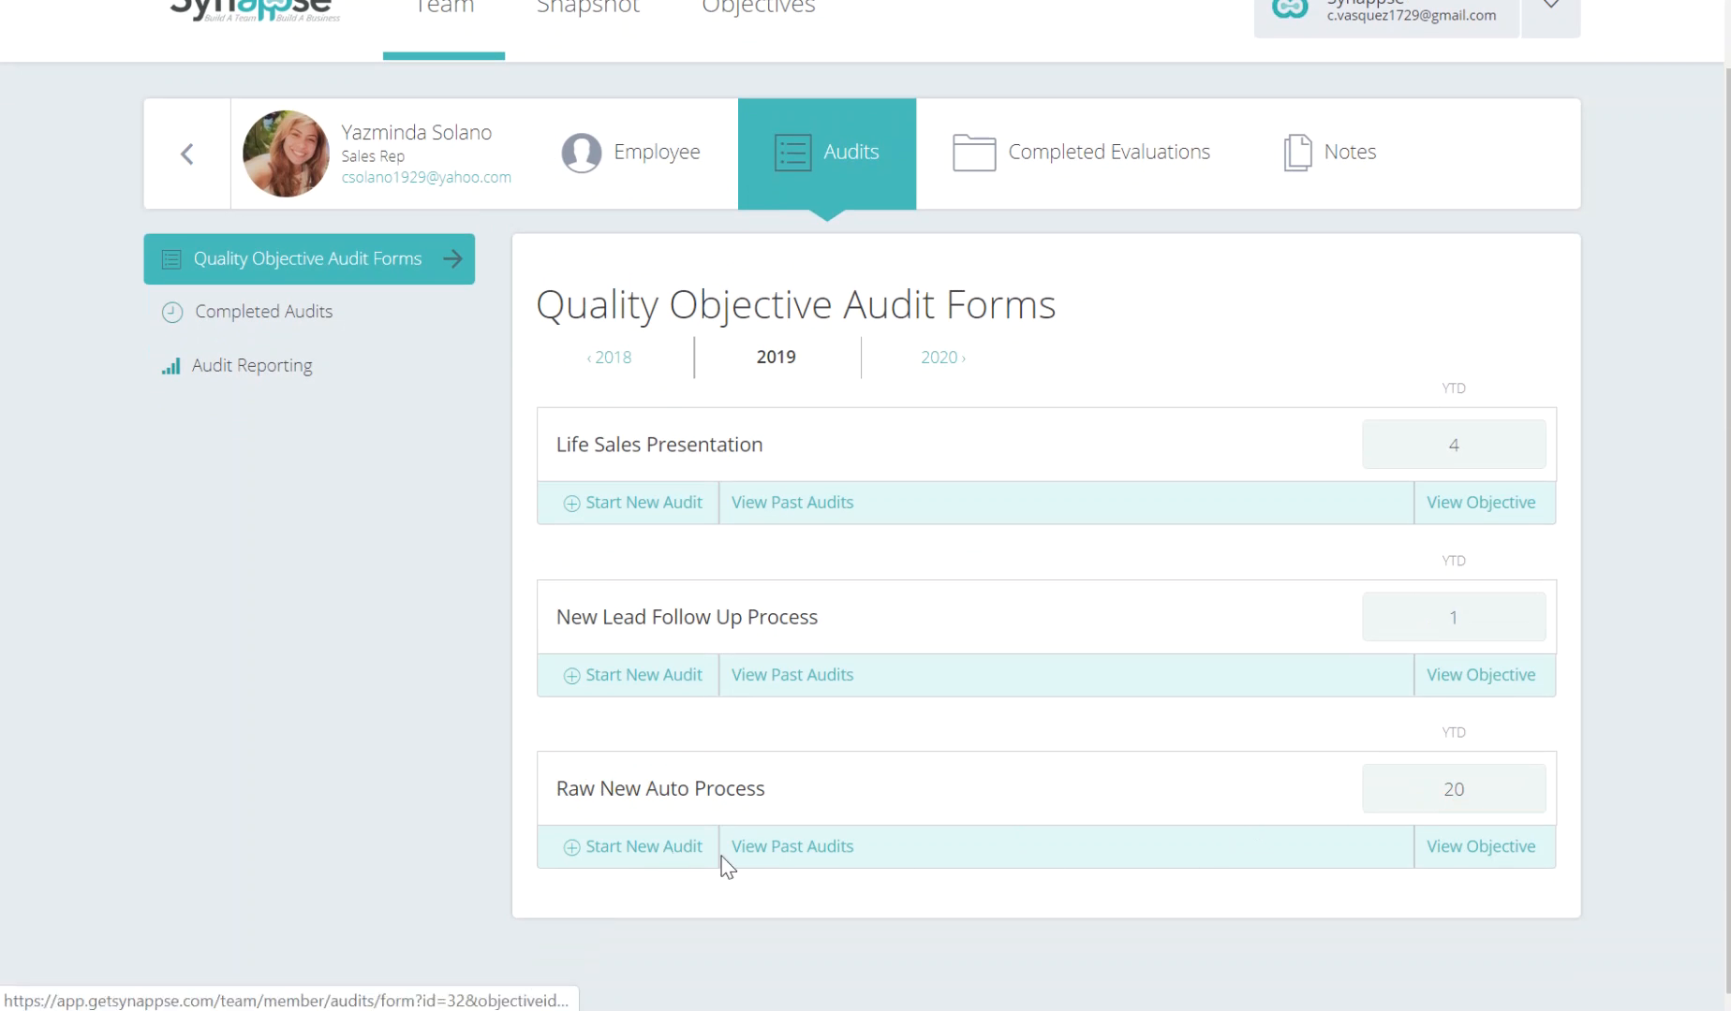
{"action": "left_click", "coordinate": [795, 848]}
{"action": "scroll", "coordinate": [792, 824], "scroll_direction": "down", "scroll_amount": 1}
{"action": "scroll", "coordinate": [796, 833], "scroll_direction": "down", "scroll_amount": 10}
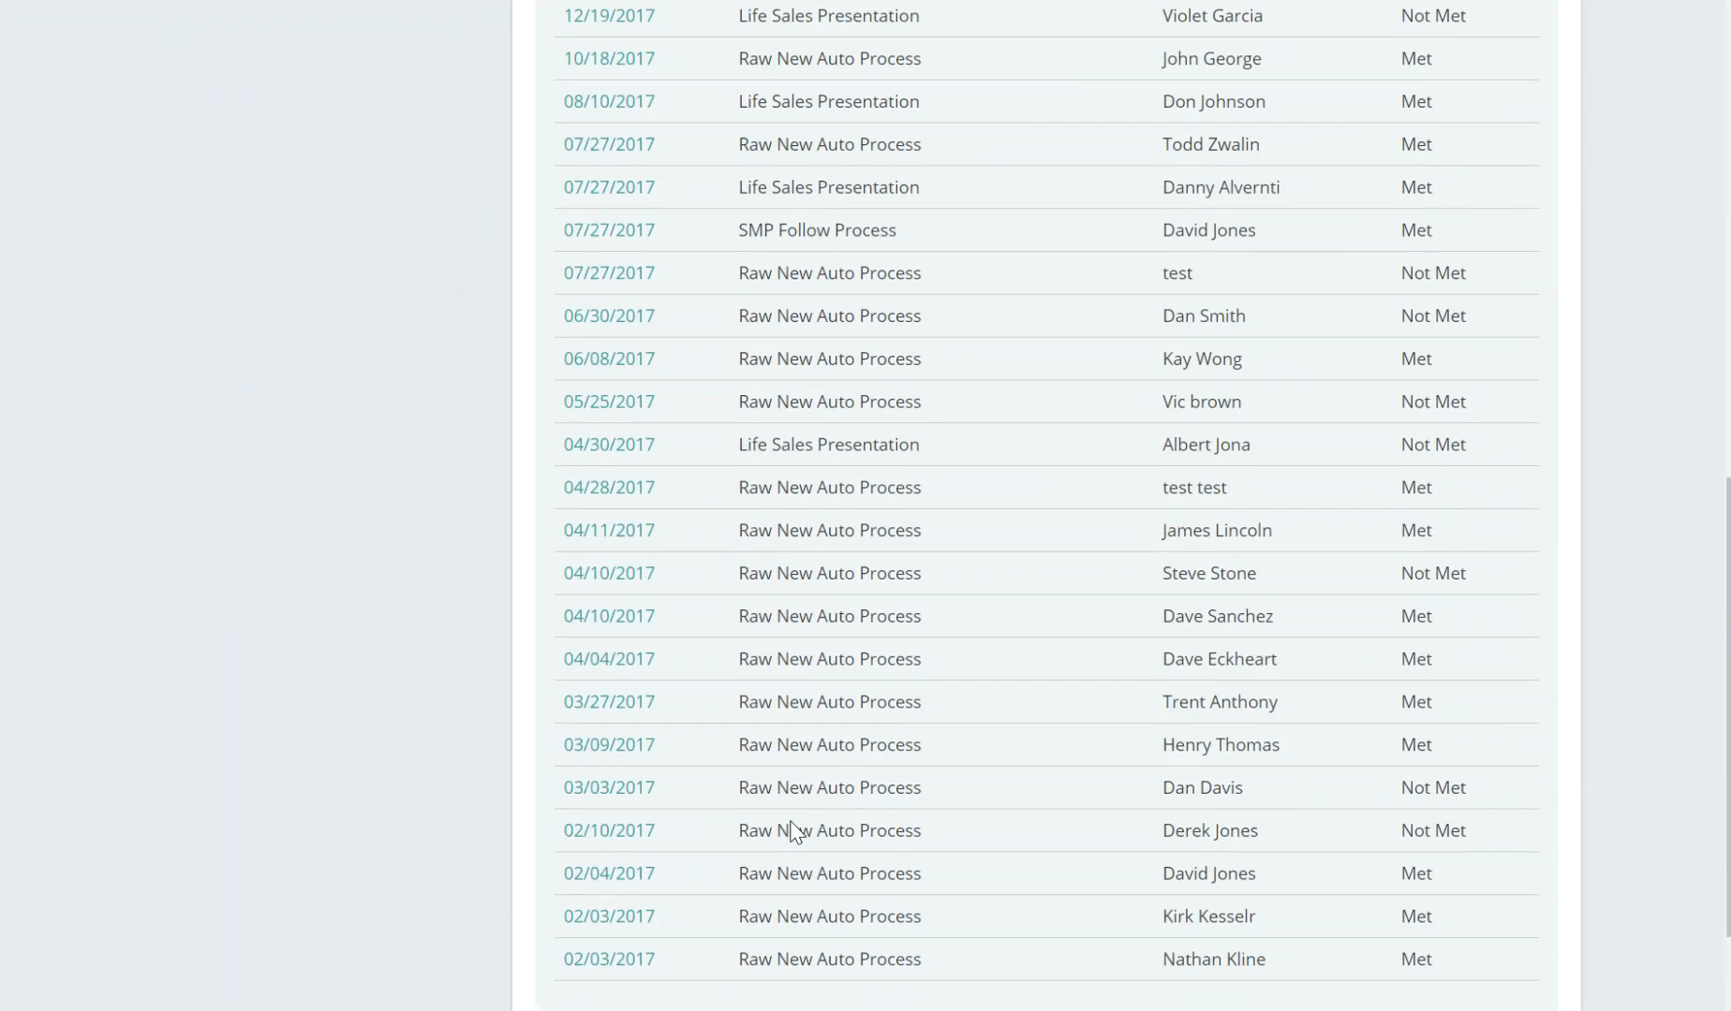
{"action": "scroll", "coordinate": [792, 832], "scroll_direction": "up", "scroll_amount": 7}
{"action": "scroll", "coordinate": [792, 825], "scroll_direction": "up", "scroll_amount": 5}
{"action": "scroll", "coordinate": [792, 824], "scroll_direction": "down", "scroll_amount": 10}
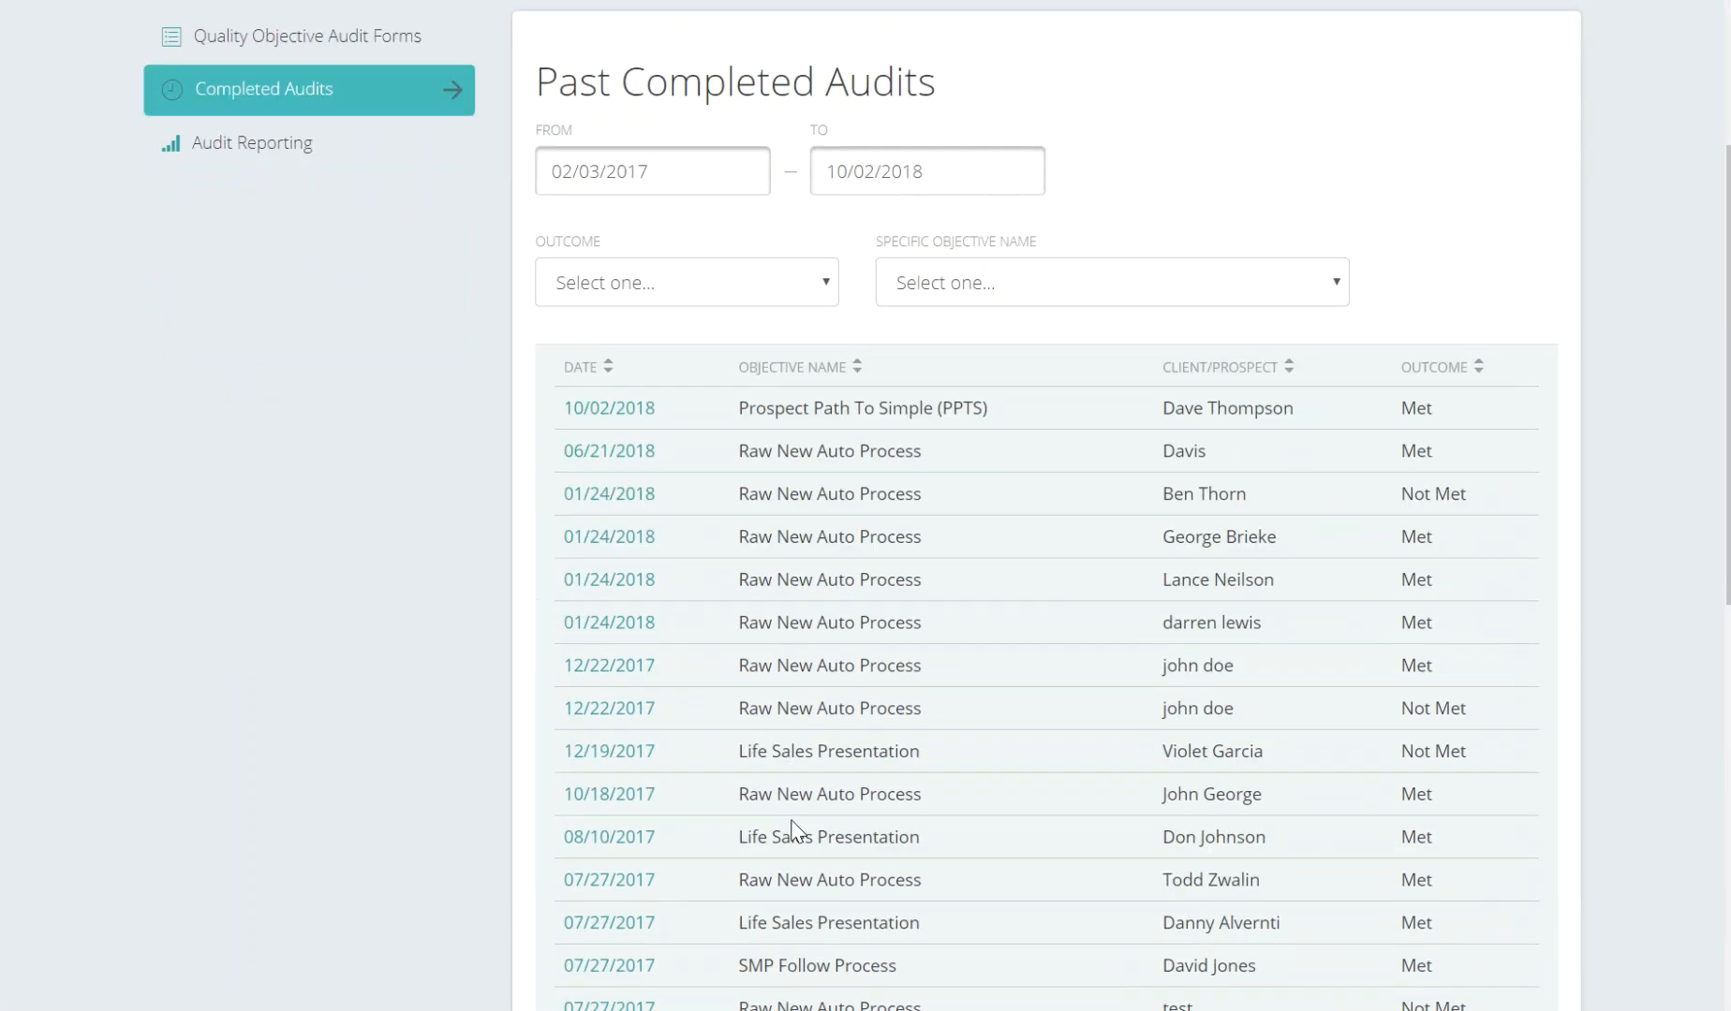
{"action": "scroll", "coordinate": [1187, 789], "scroll_direction": "down", "scroll_amount": 2}
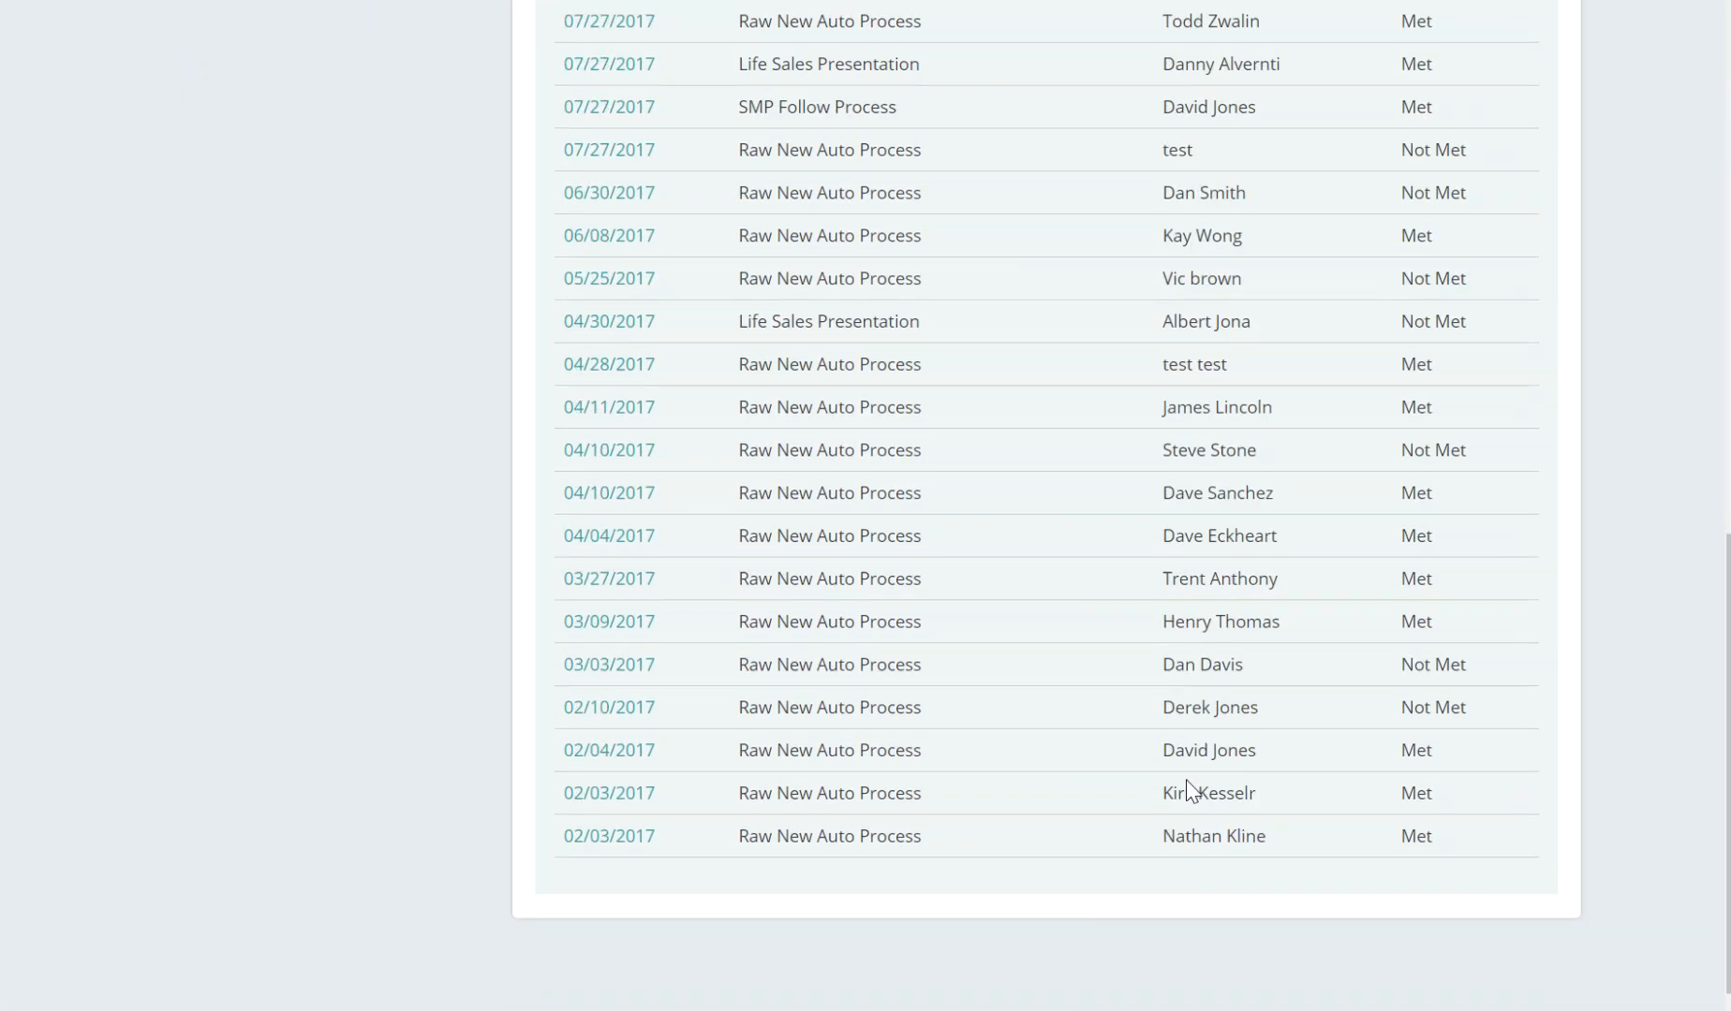
{"action": "scroll", "coordinate": [1189, 796], "scroll_direction": "up", "scroll_amount": 7}
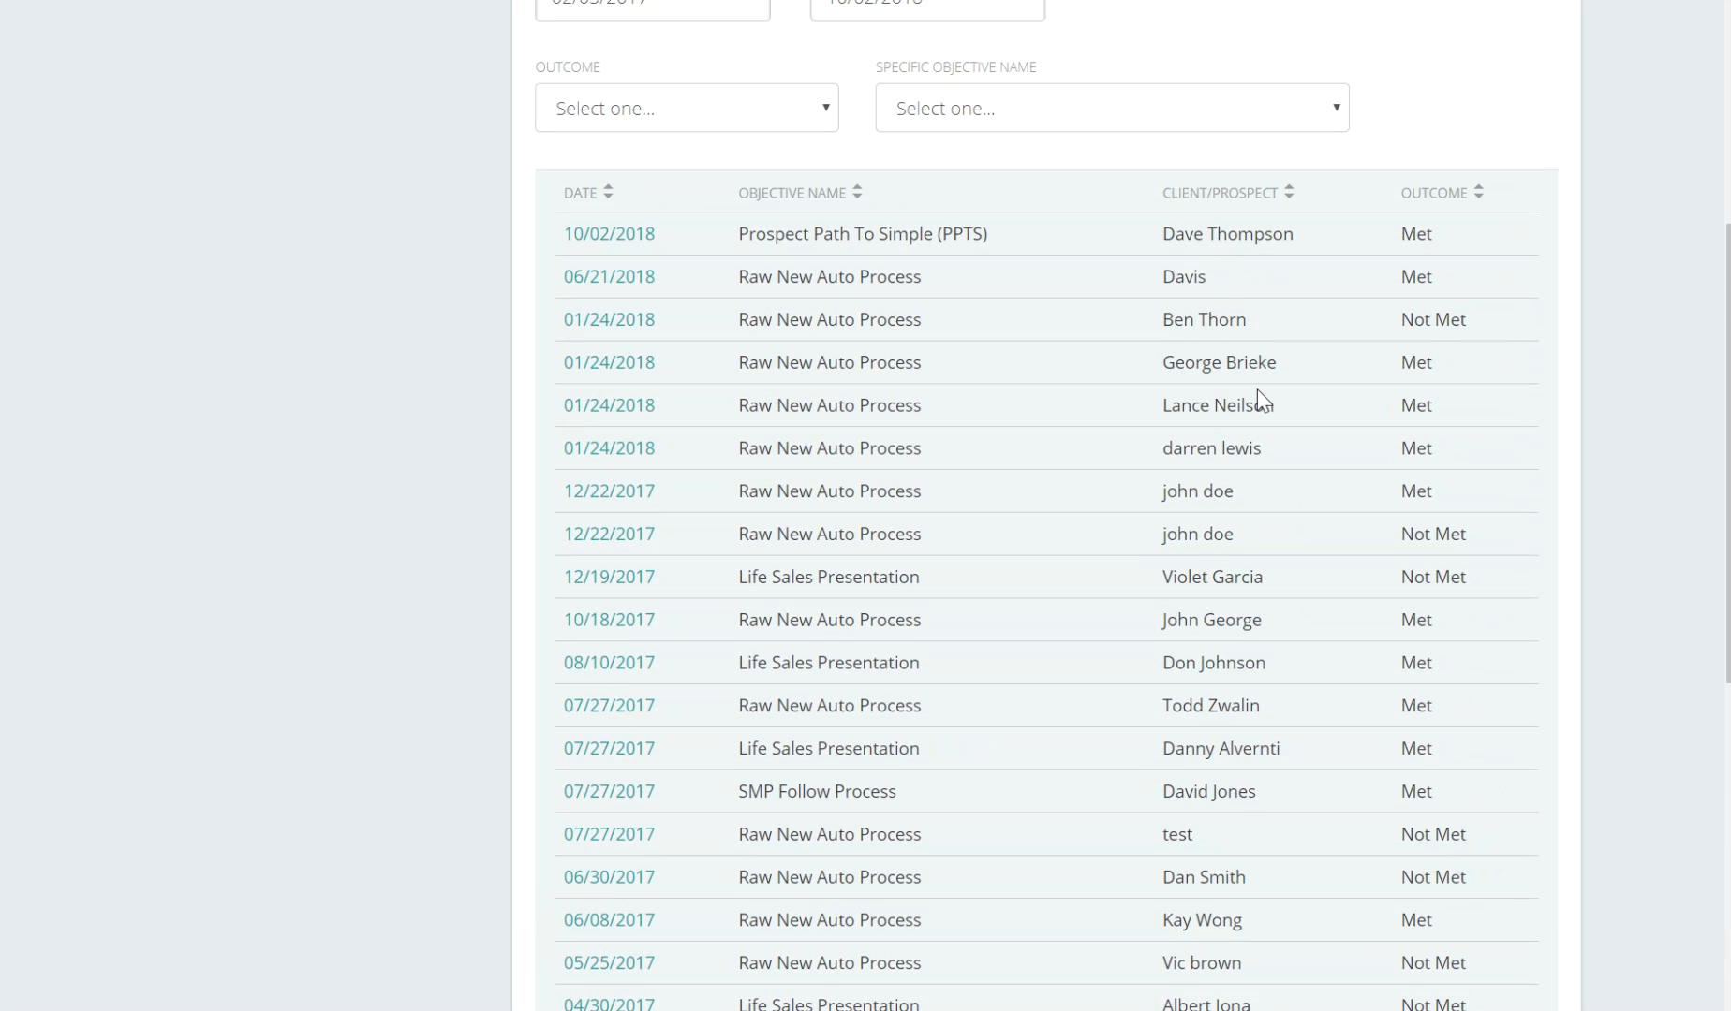
{"action": "scroll", "coordinate": [1253, 365], "scroll_direction": "down", "scroll_amount": 4}
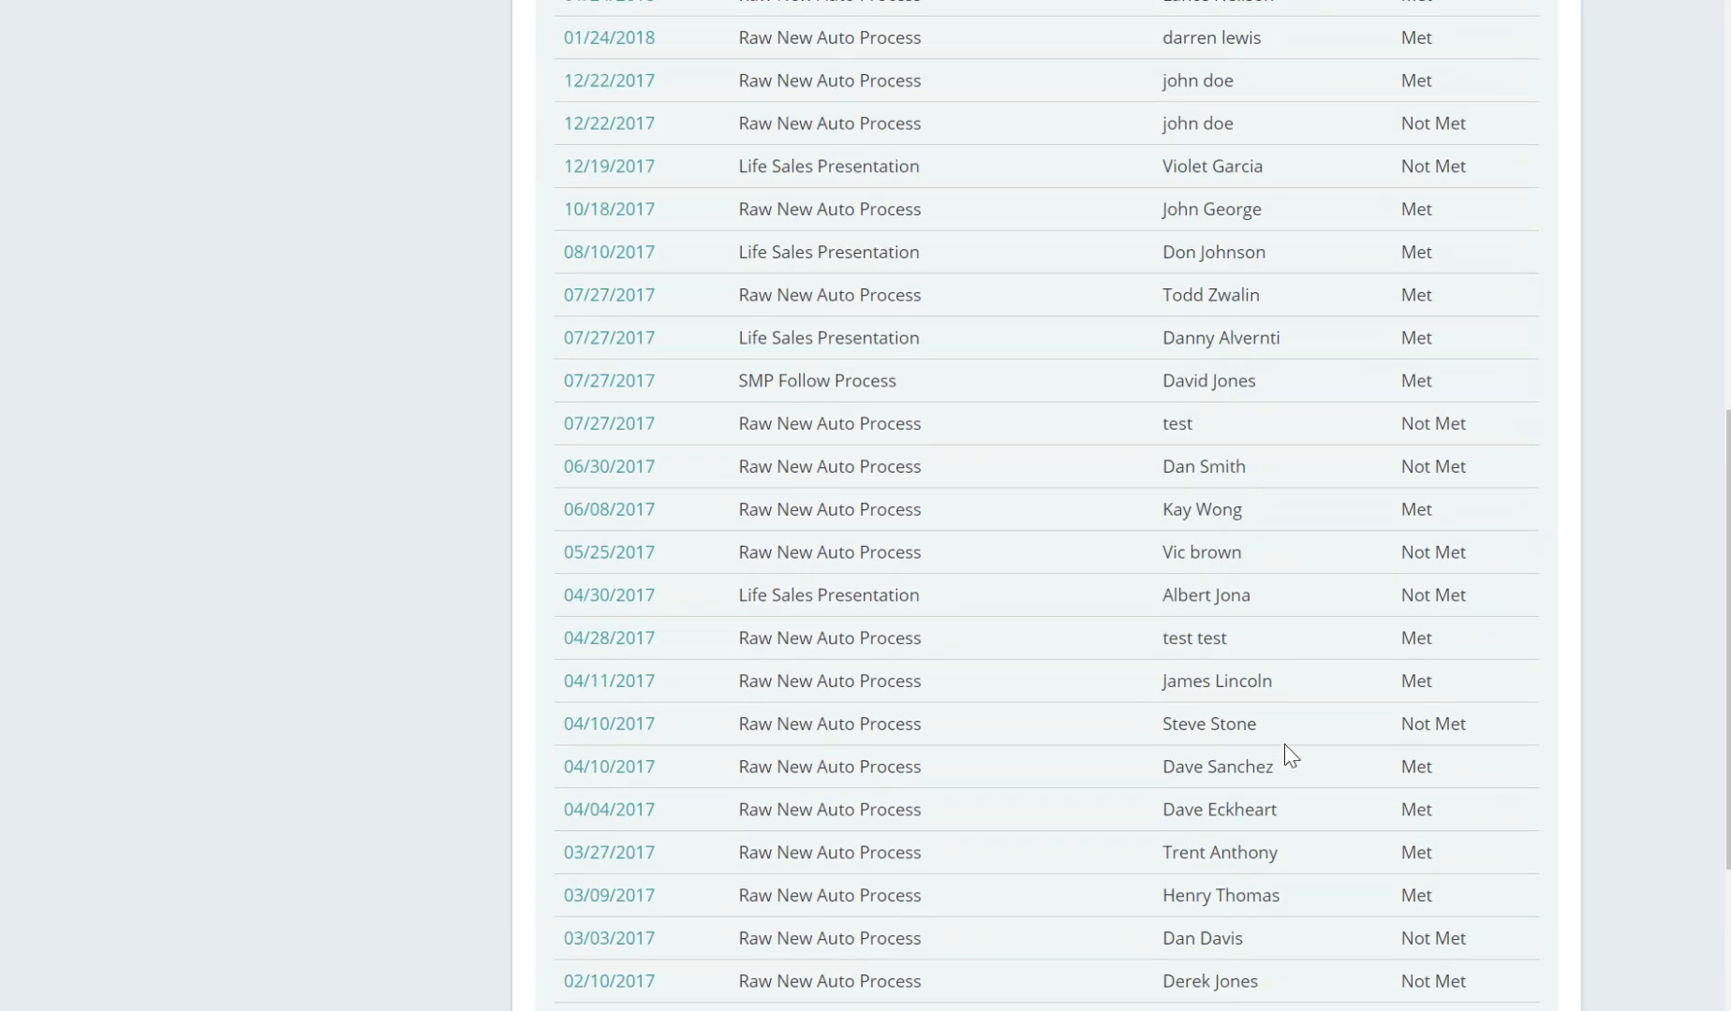
{"action": "scroll", "coordinate": [1286, 757], "scroll_direction": "up", "scroll_amount": 7}
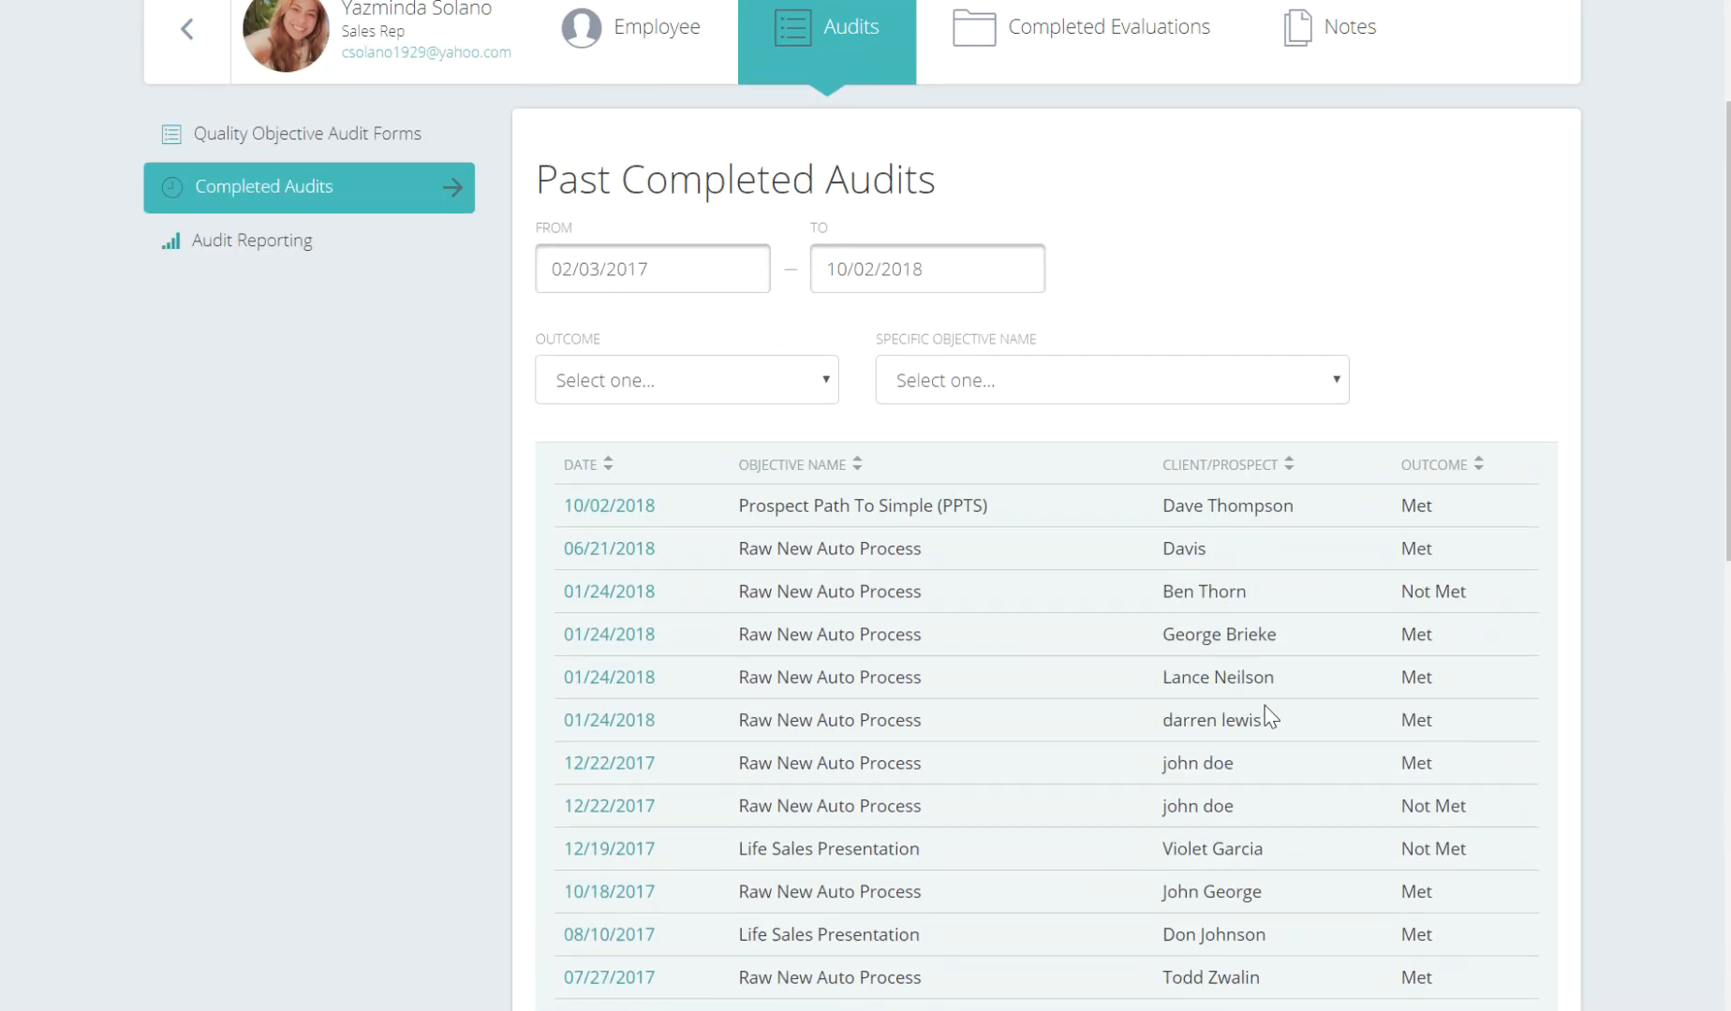
{"action": "scroll", "coordinate": [1272, 718], "scroll_direction": "down", "scroll_amount": 3}
{"action": "scroll", "coordinate": [1270, 717], "scroll_direction": "down", "scroll_amount": 7}
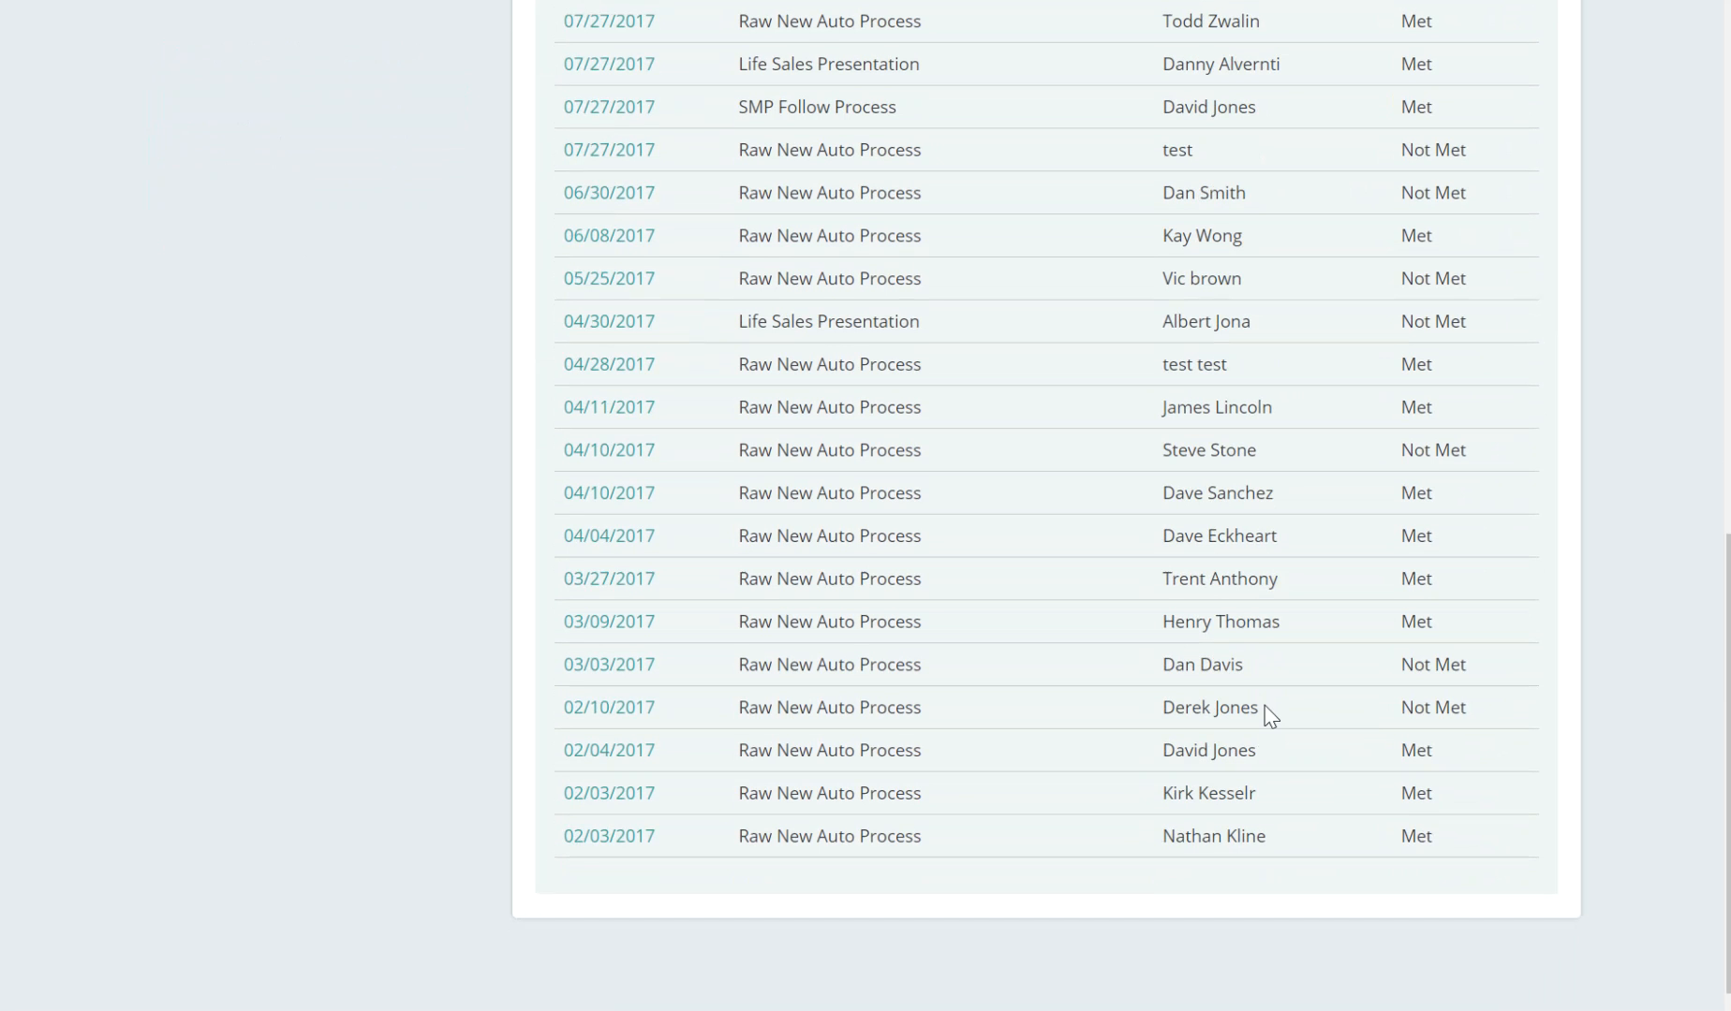
{"action": "scroll", "coordinate": [1262, 746], "scroll_direction": "up", "scroll_amount": 11}
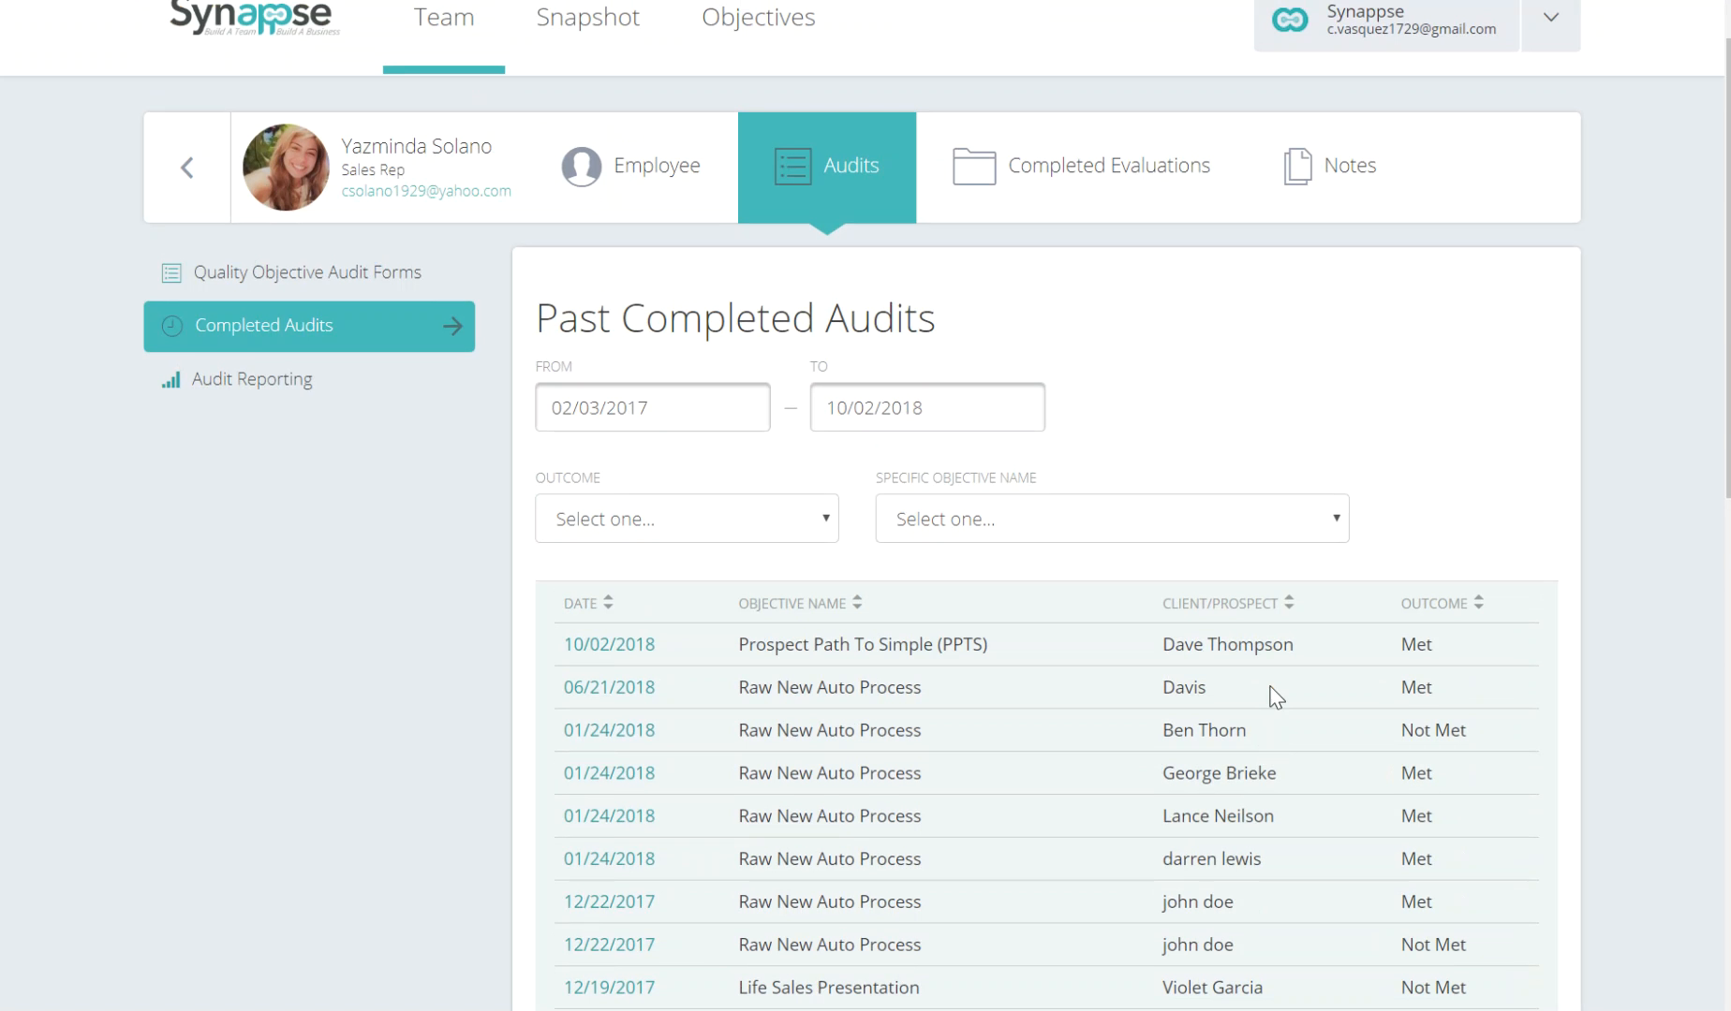
Set the end date of the past completed audits to 12/30/2017 and review the narrowed list.
{"action": "scroll", "coordinate": [1276, 698], "scroll_direction": "down", "scroll_amount": 2}
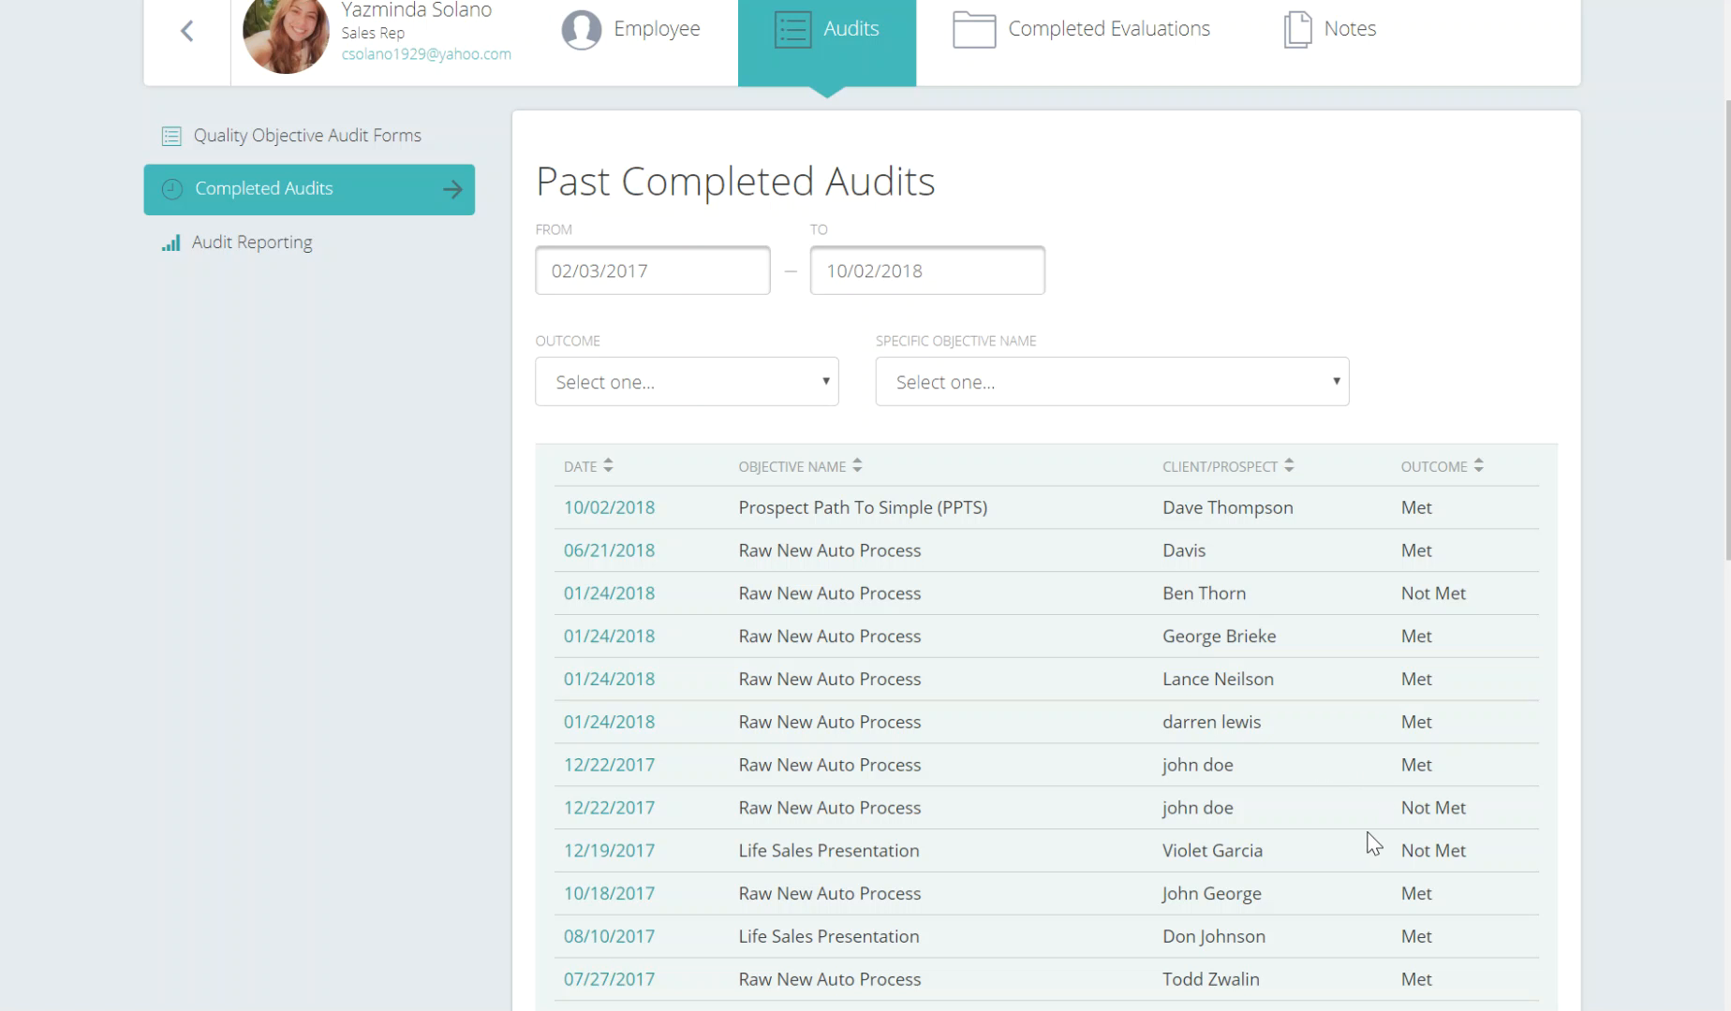
{"action": "scroll", "coordinate": [1369, 835], "scroll_direction": "down", "scroll_amount": 2}
{"action": "scroll", "coordinate": [1311, 819], "scroll_direction": "up", "scroll_amount": 5}
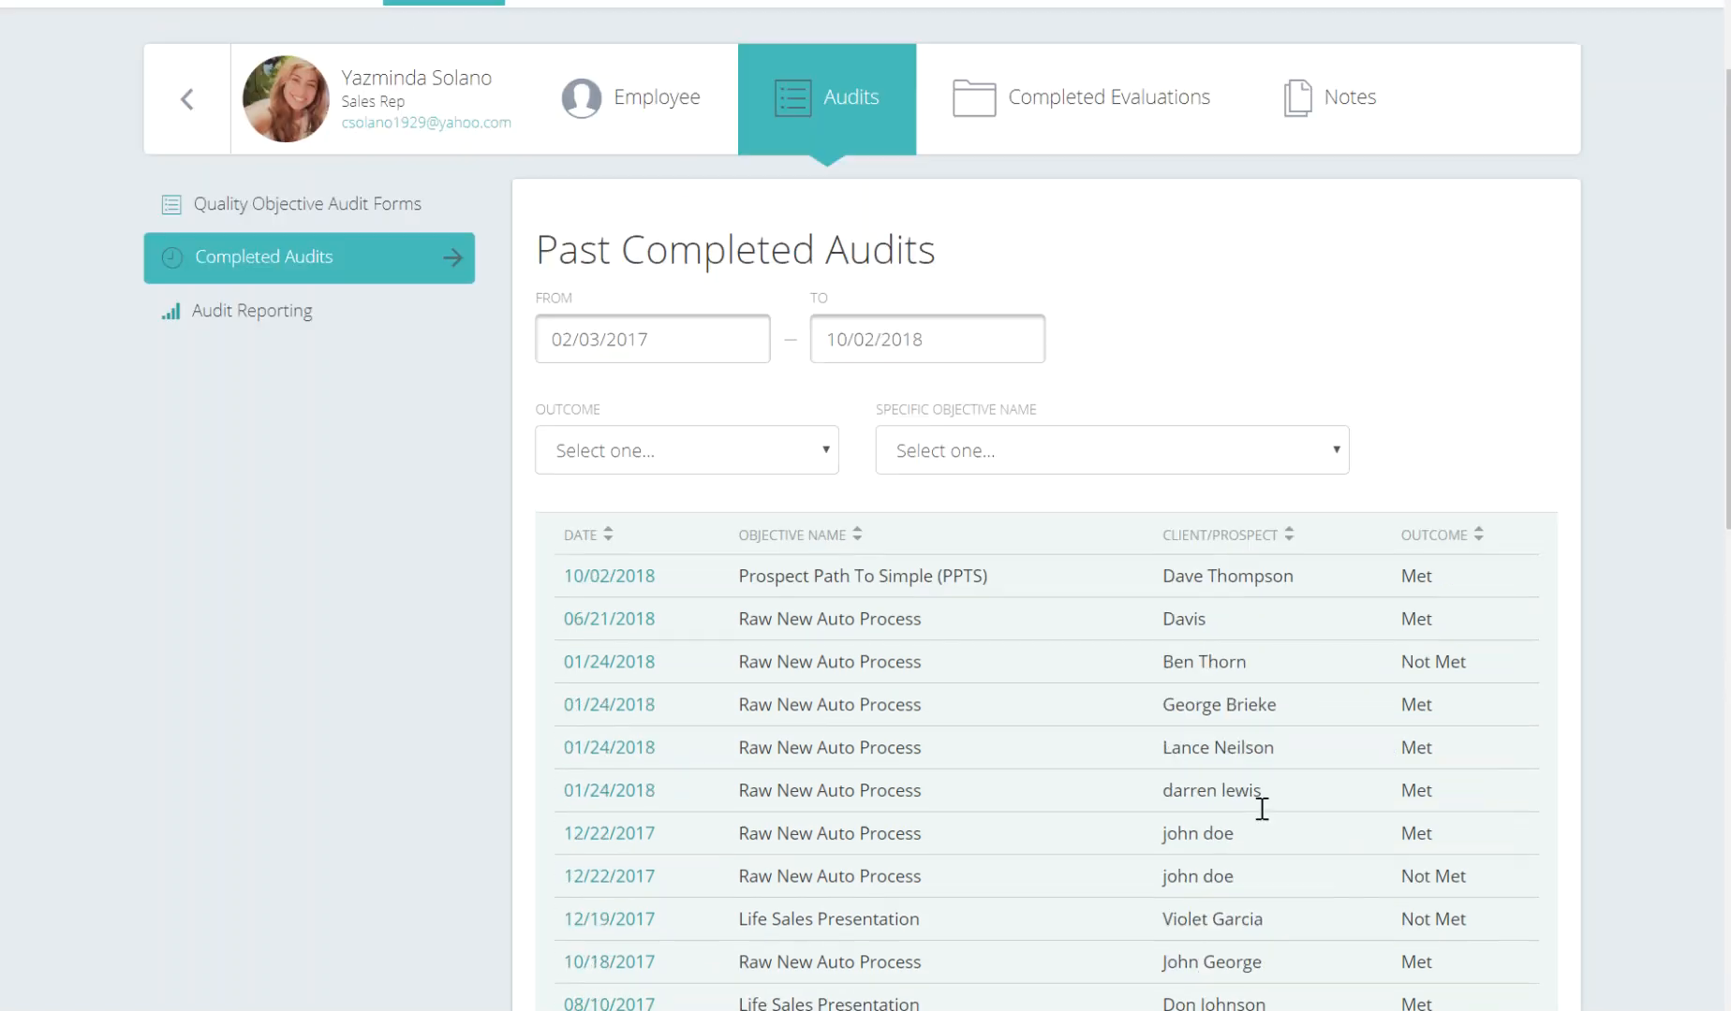
{"action": "left_click", "coordinate": [691, 440]}
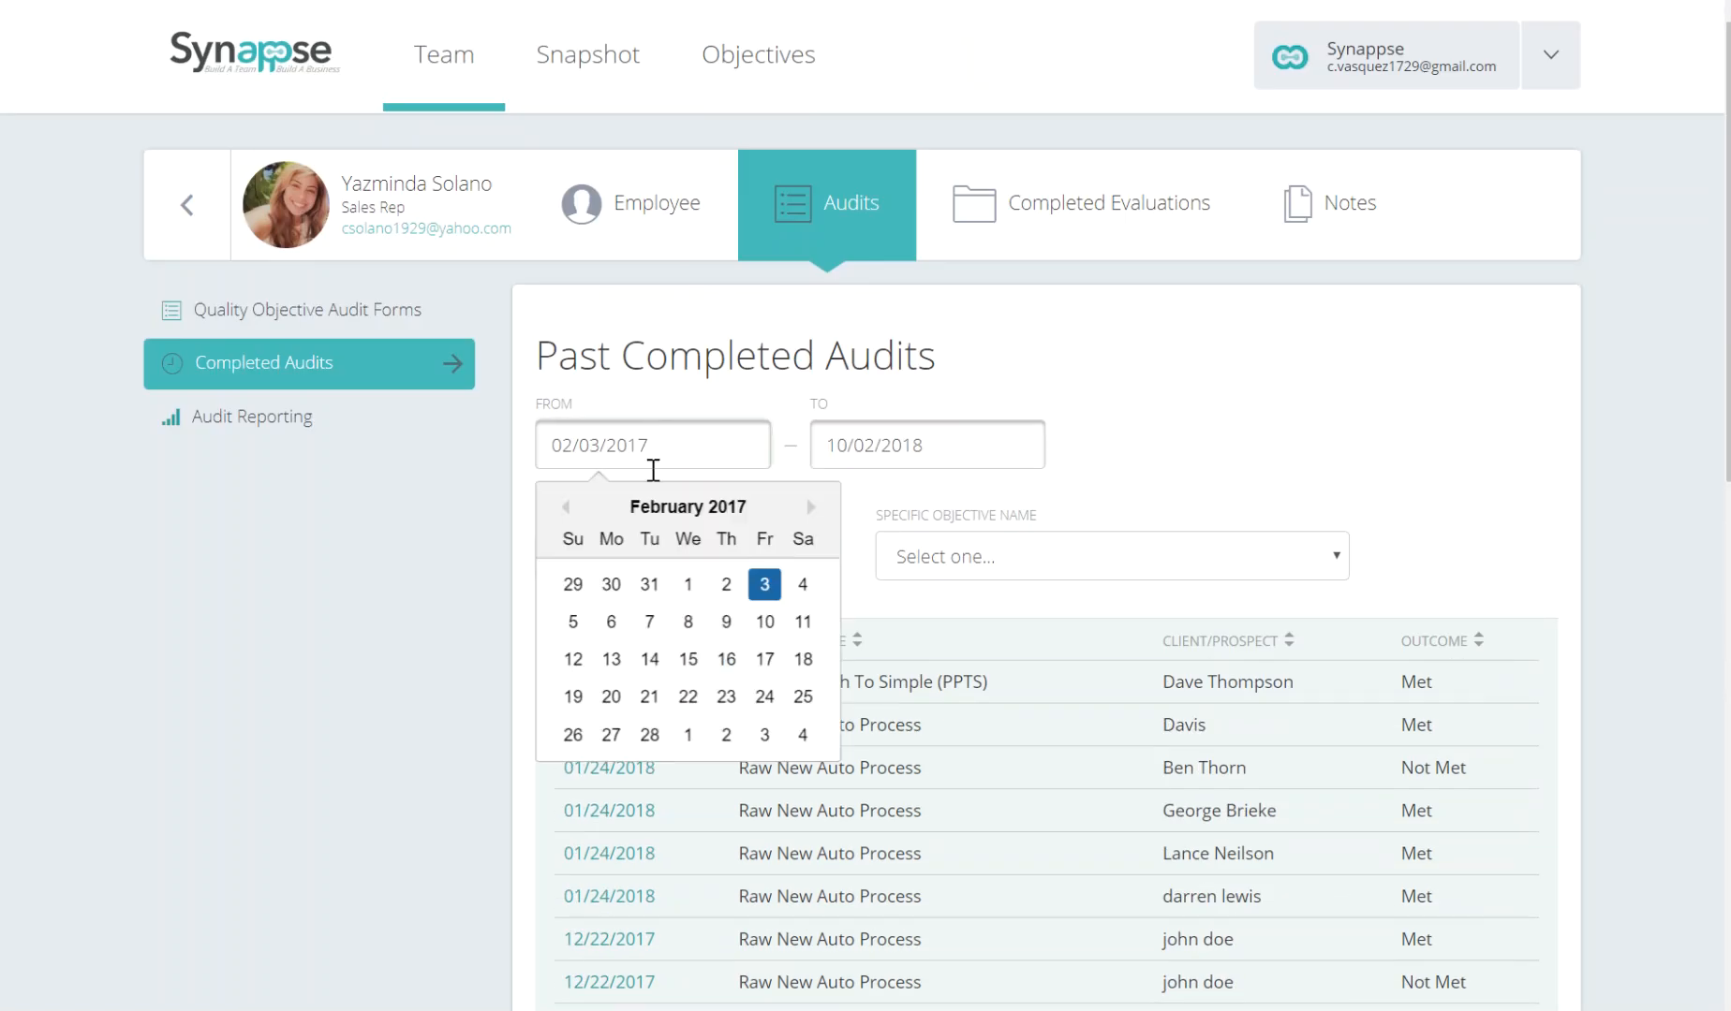
{"action": "left_click", "coordinate": [882, 443]}
{"action": "double_click", "coordinate": [840, 508]}
{"action": "double_click", "coordinate": [839, 507]}
{"action": "double_click", "coordinate": [840, 508]}
{"action": "left_click", "coordinate": [839, 508]}
{"action": "double_click", "coordinate": [839, 507]}
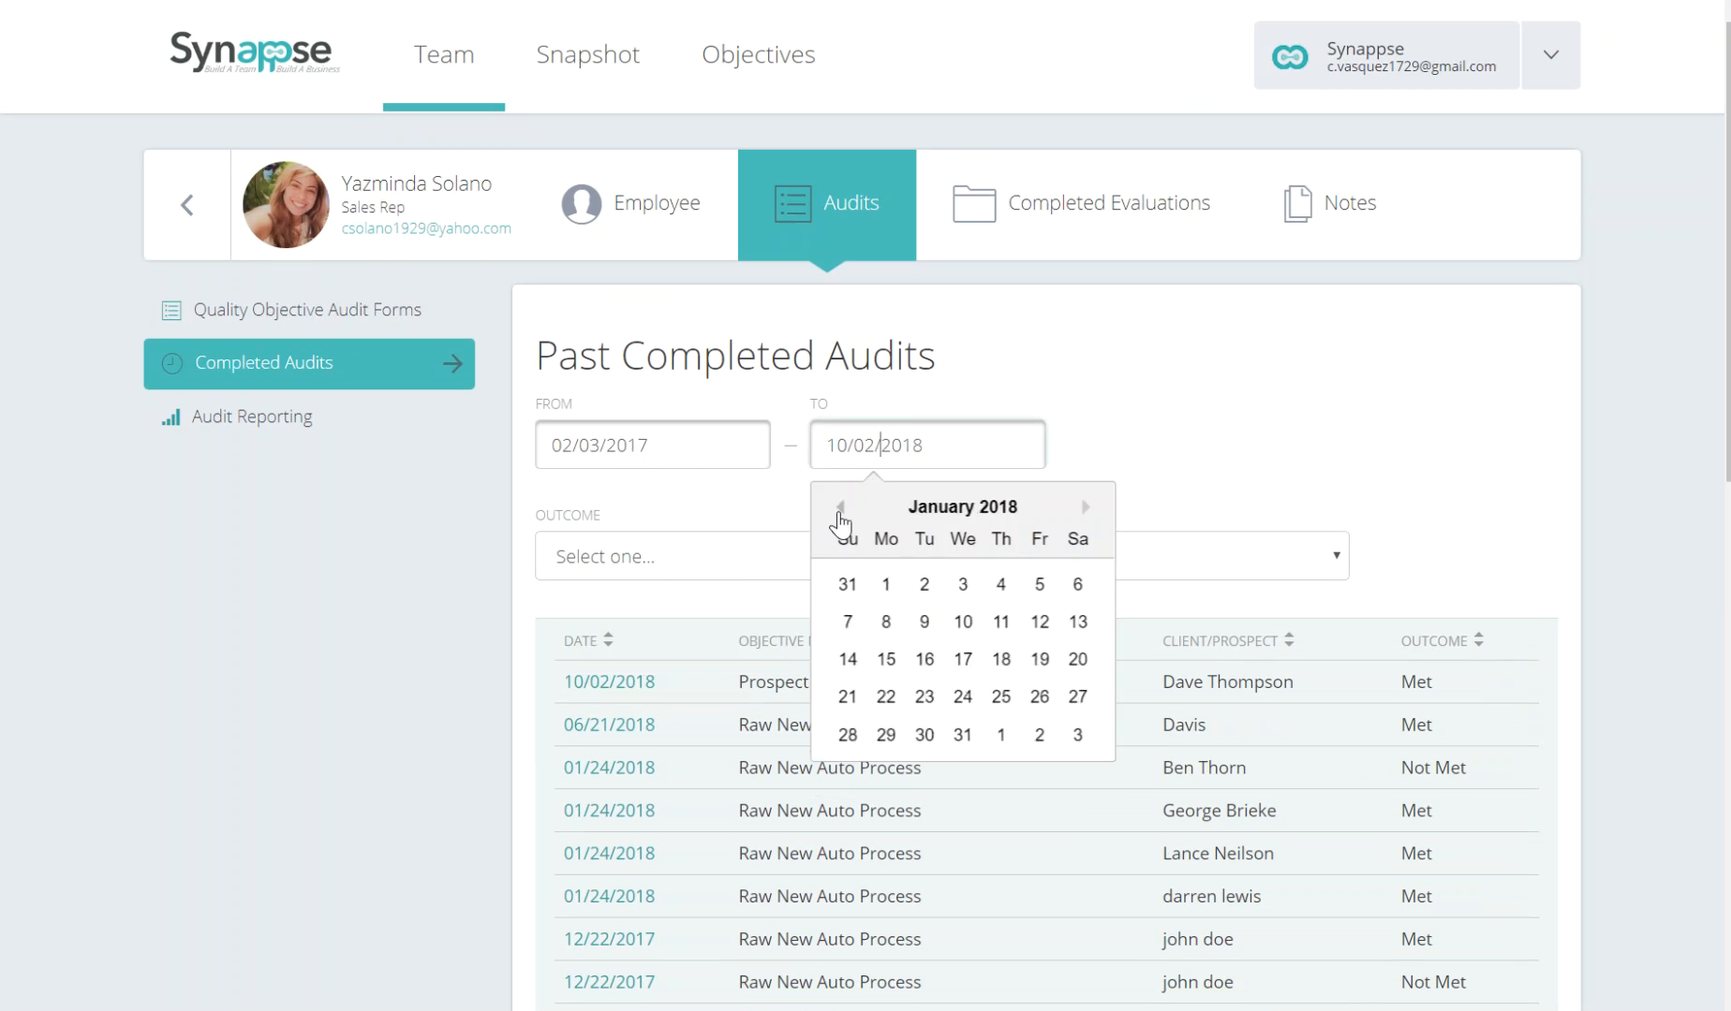
{"action": "left_click", "coordinate": [839, 507]}
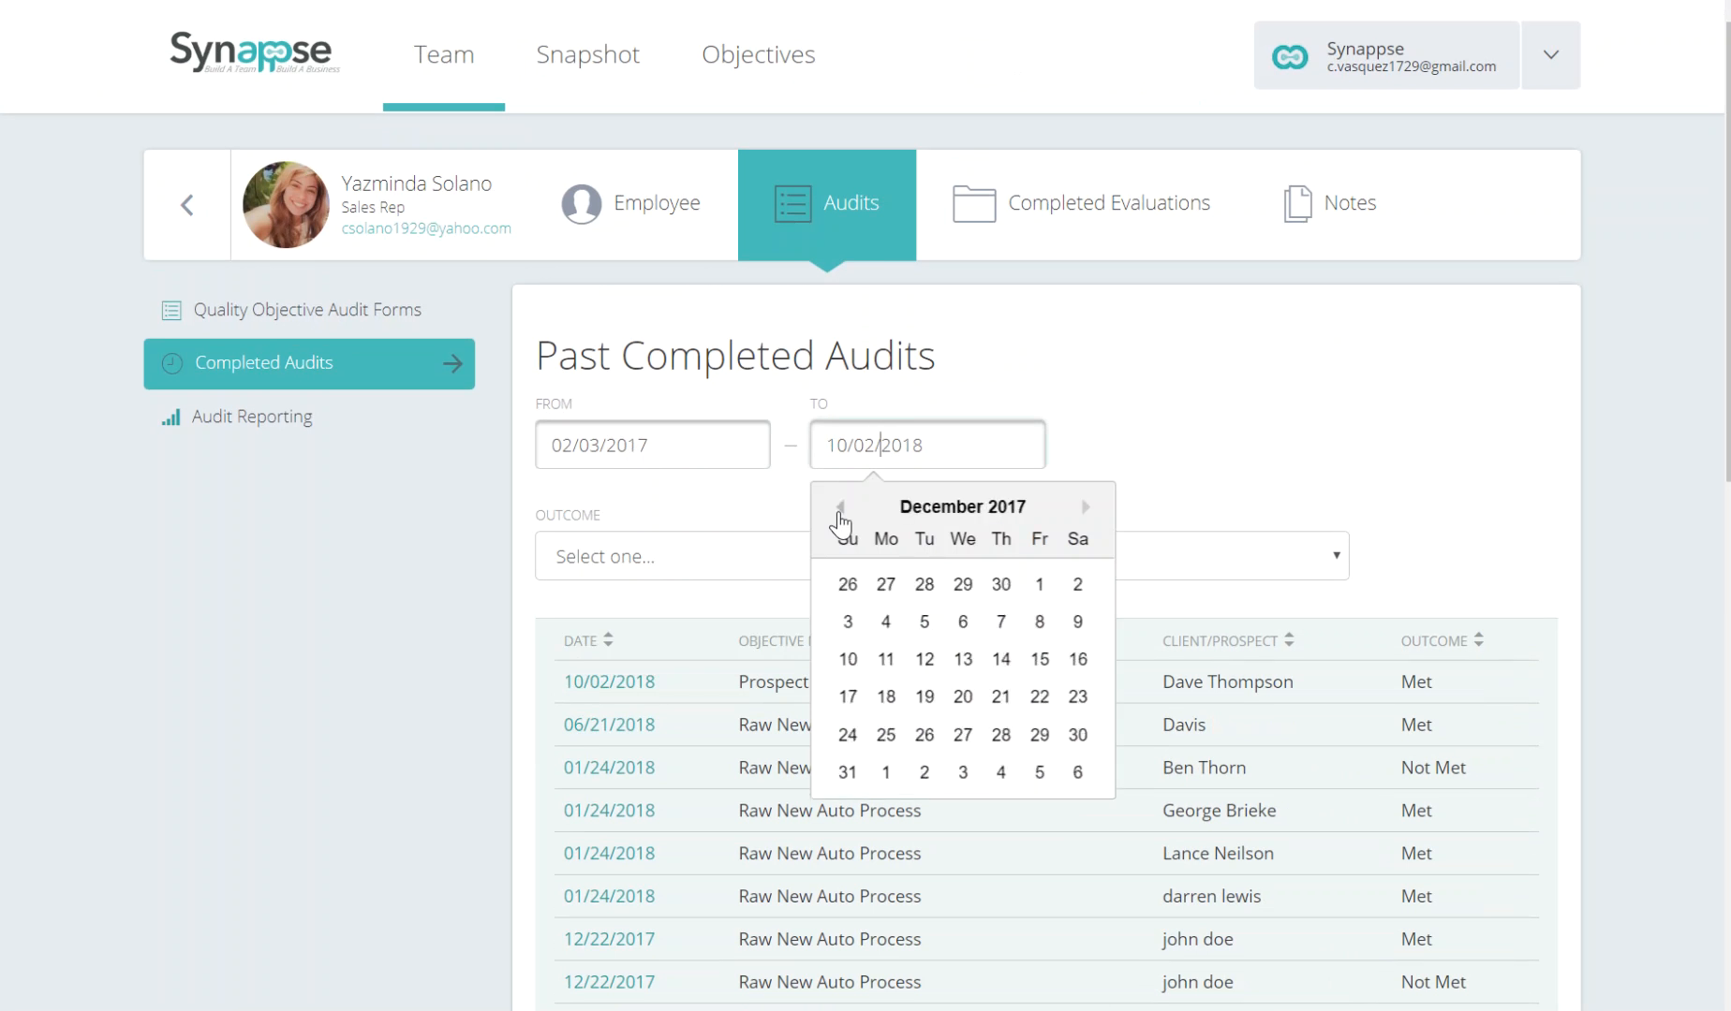
{"action": "left_click", "coordinate": [1070, 735]}
{"action": "scroll", "coordinate": [1311, 573], "scroll_direction": "down", "scroll_amount": 5}
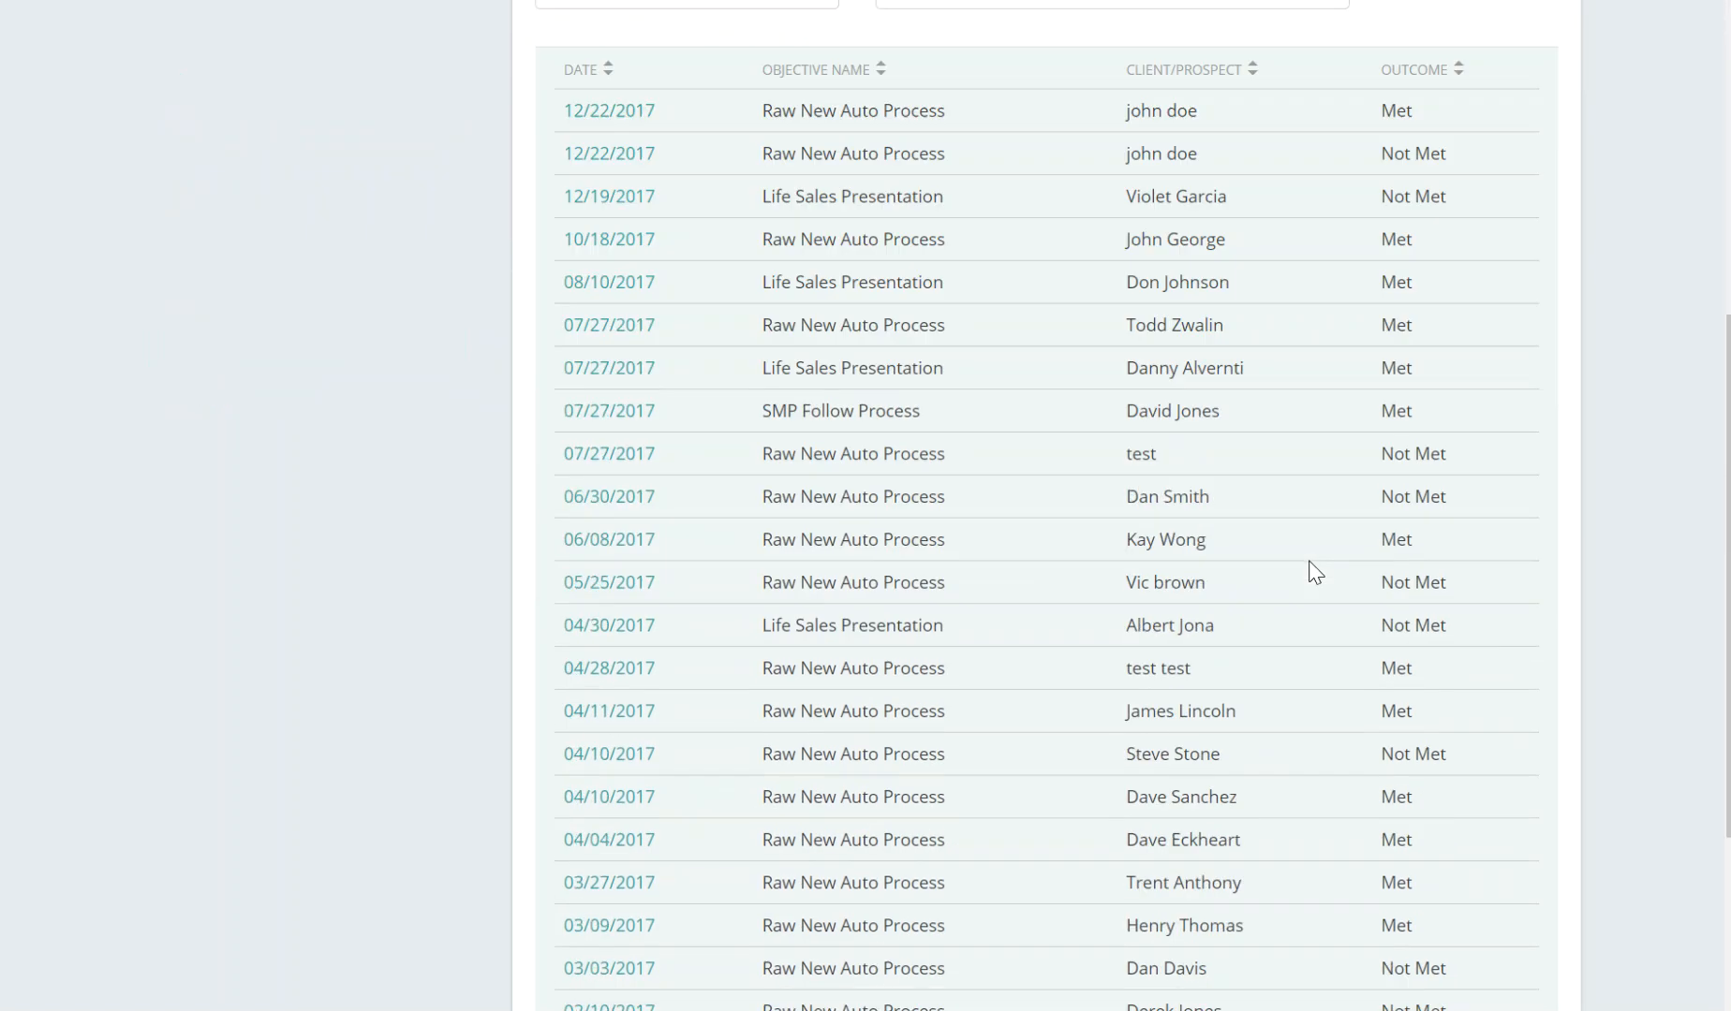
{"action": "scroll", "coordinate": [1310, 569], "scroll_direction": "up", "scroll_amount": 6}
{"action": "scroll", "coordinate": [849, 626], "scroll_direction": "down", "scroll_amount": 2}
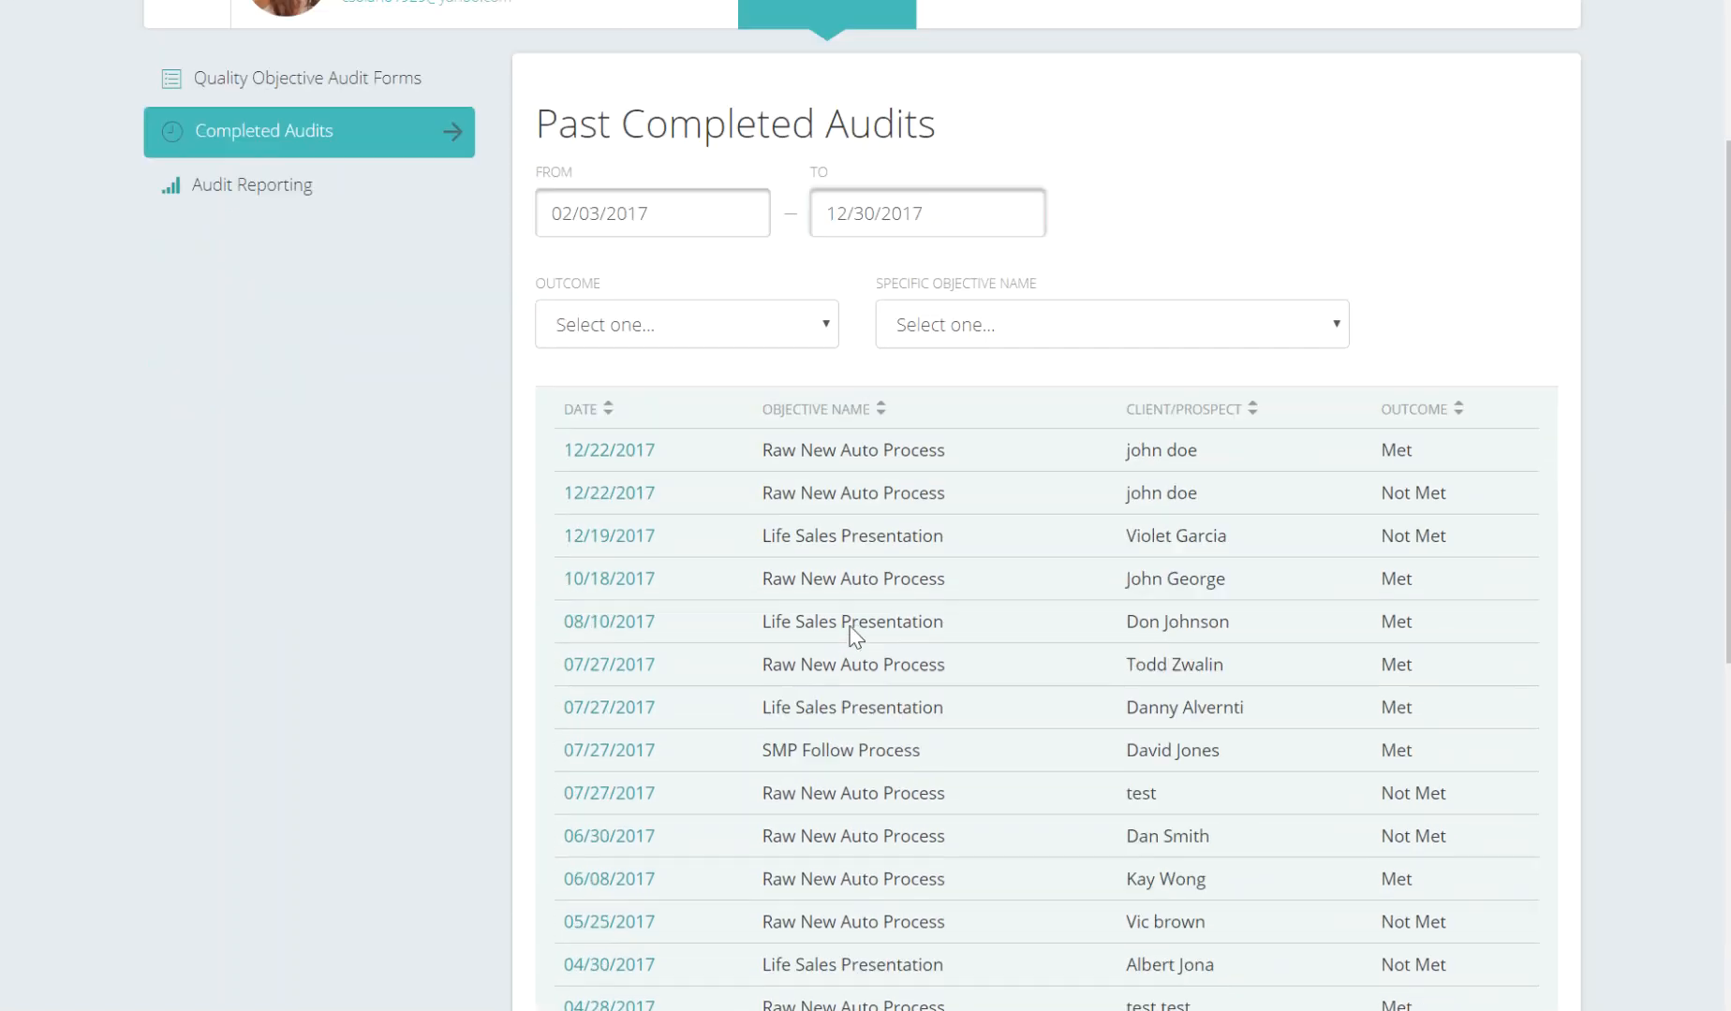
Filter the past completed audits by the outcome Not Met and the specific objective Raw New Auto Process.
{"action": "scroll", "coordinate": [855, 637], "scroll_direction": "up", "scroll_amount": 2}
{"action": "left_click", "coordinate": [710, 554]}
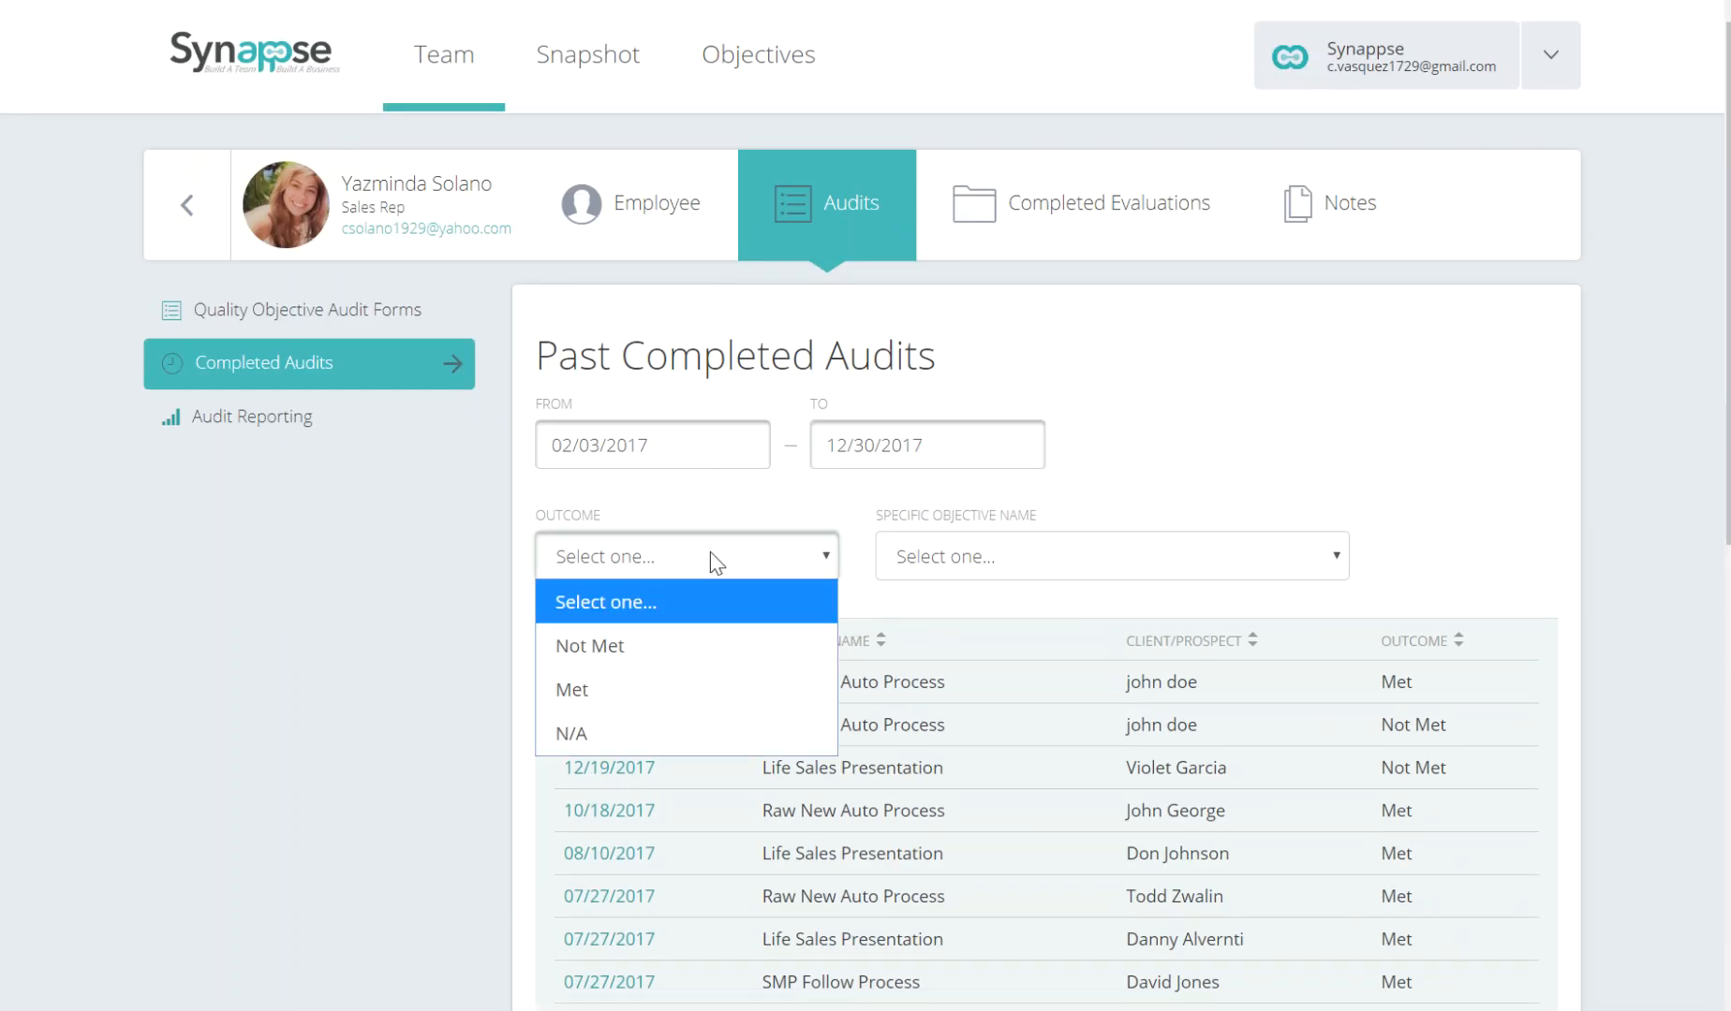
{"action": "left_click", "coordinate": [663, 659]}
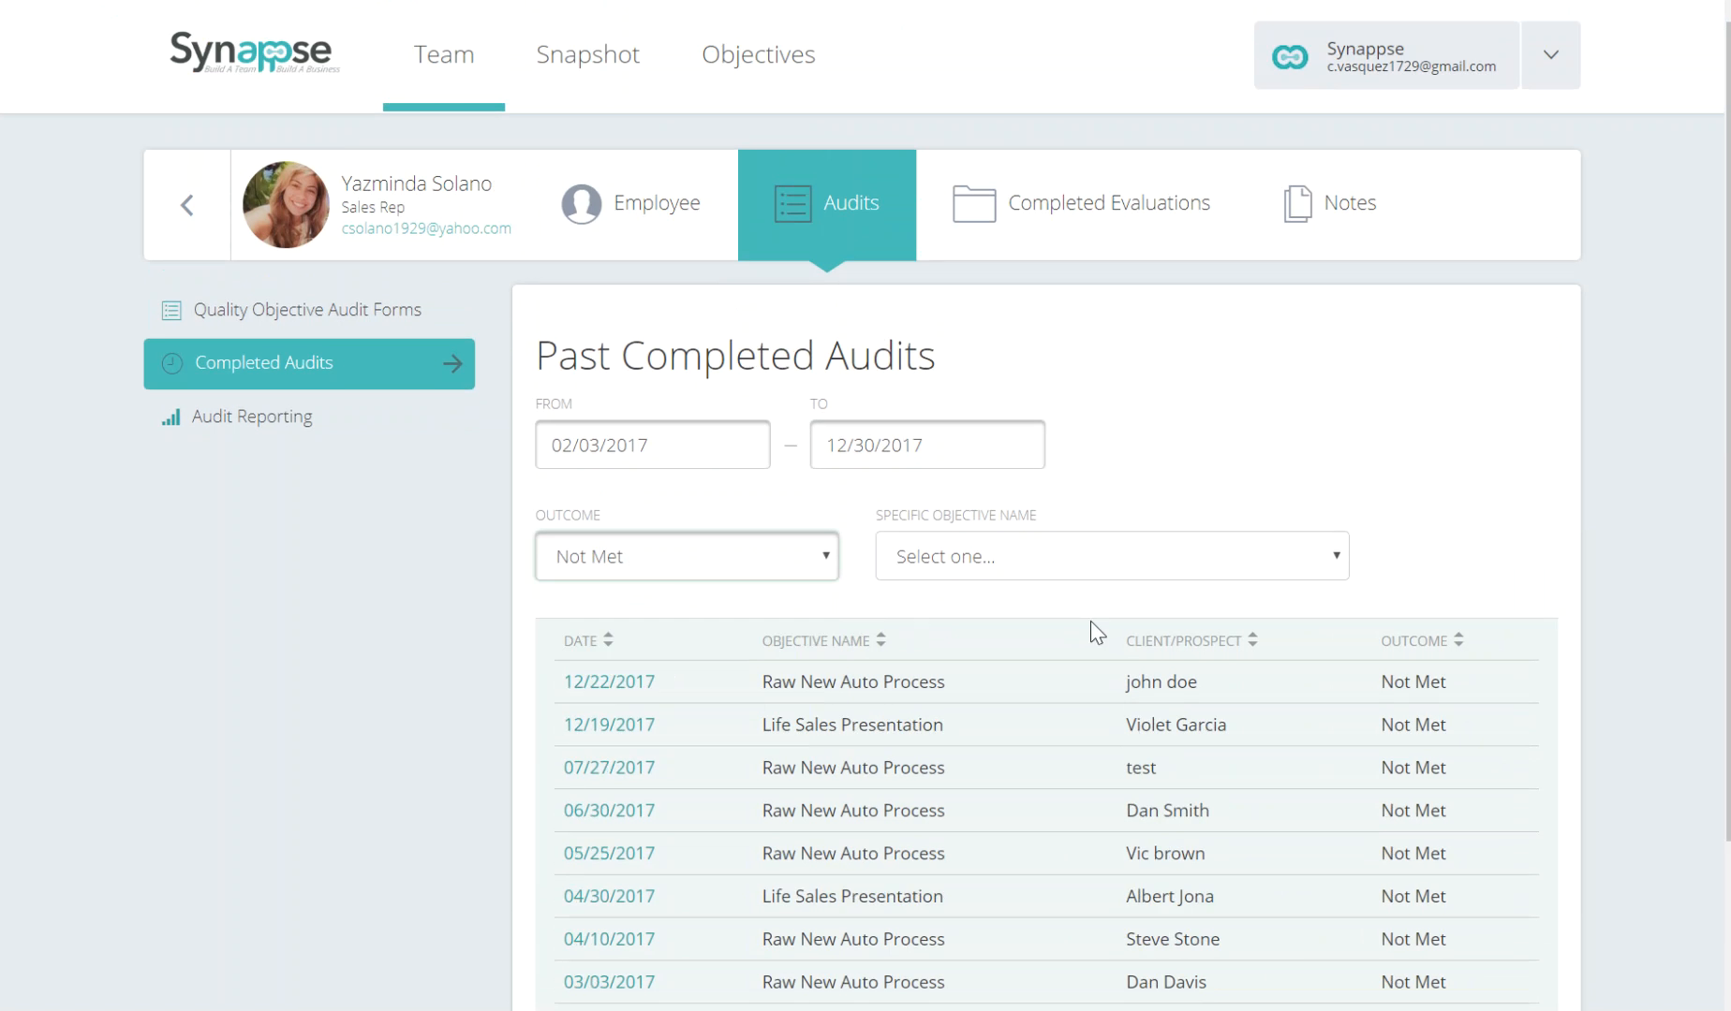
{"action": "left_click", "coordinate": [1068, 562]}
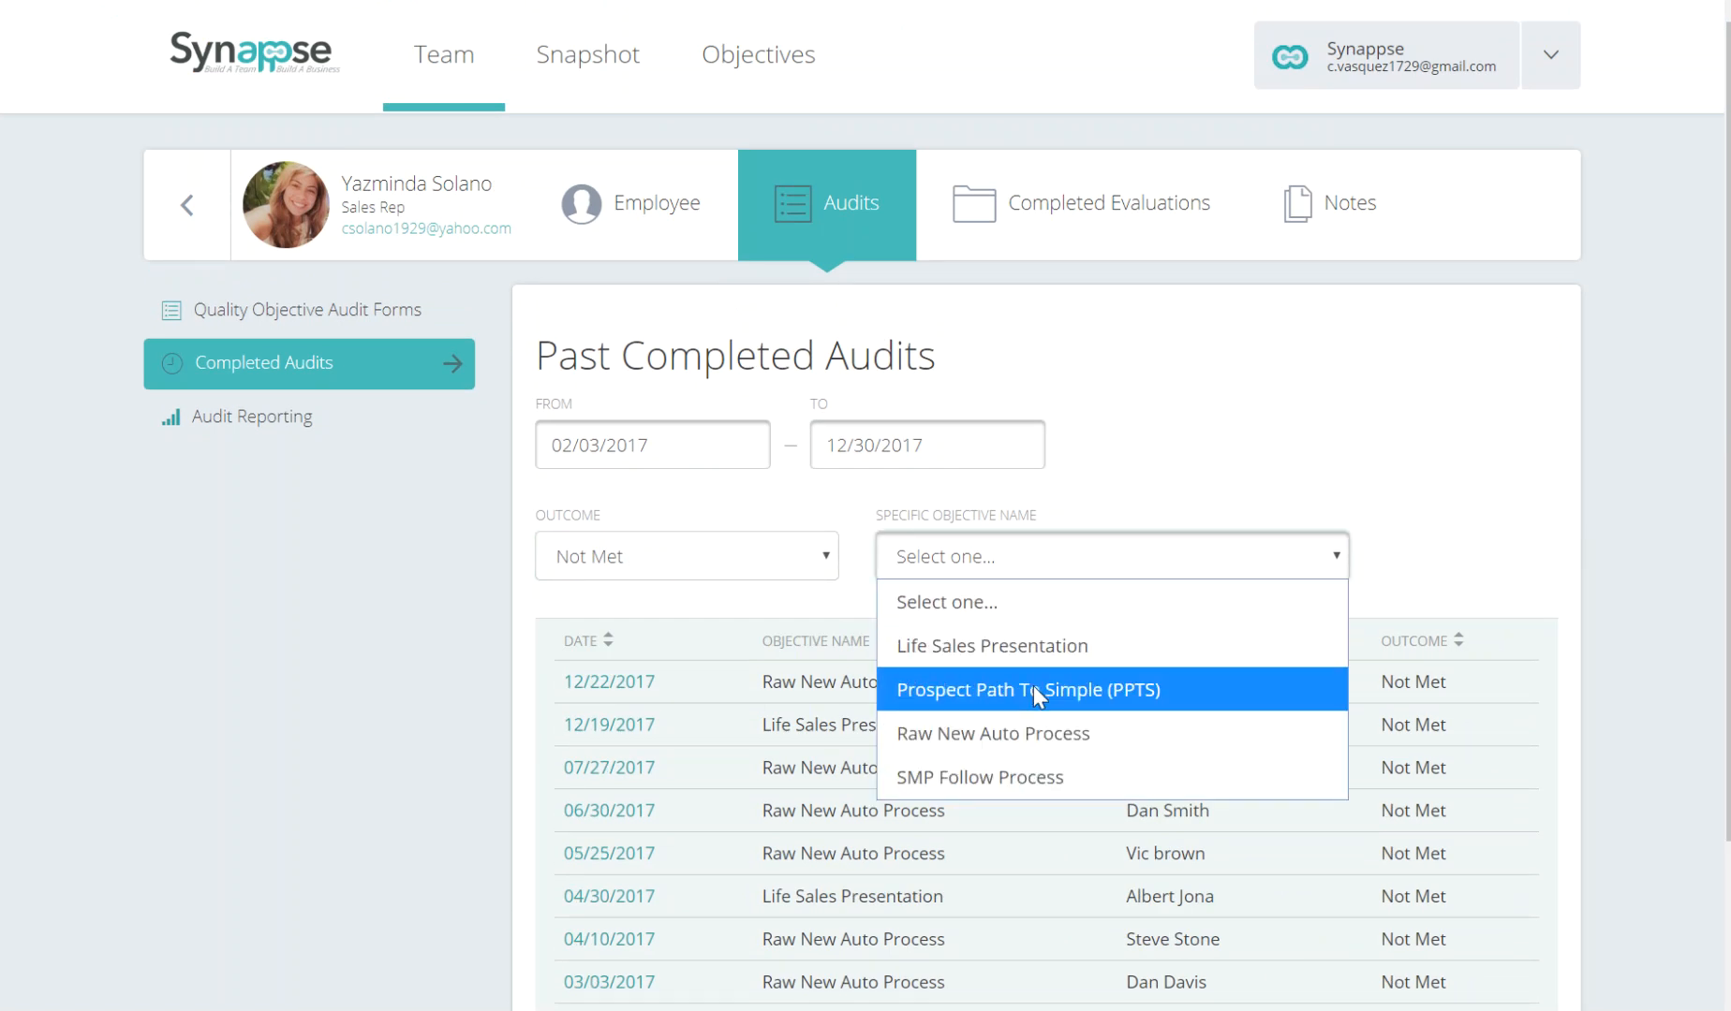
{"action": "left_click", "coordinate": [1041, 736]}
{"action": "scroll", "coordinate": [1353, 612], "scroll_direction": "down", "scroll_amount": 1}
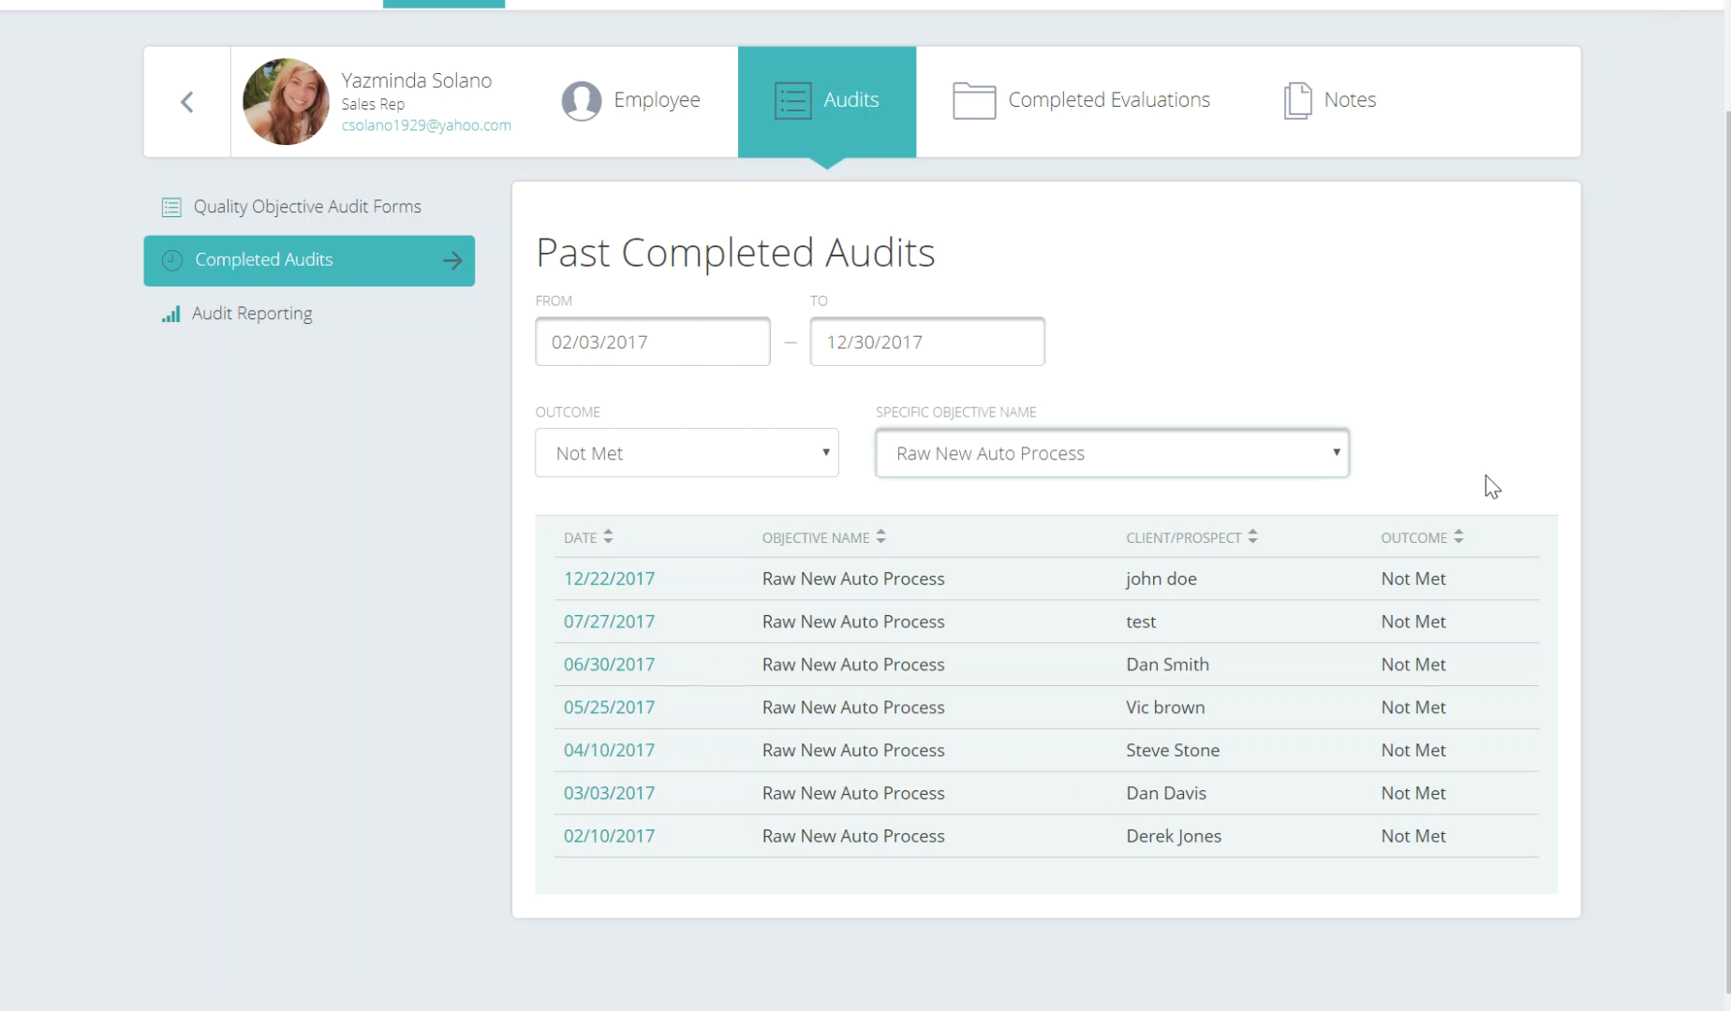
Go back to the list of all the employee's notes.
{"action": "scroll", "coordinate": [1400, 475], "scroll_direction": "up", "scroll_amount": 2}
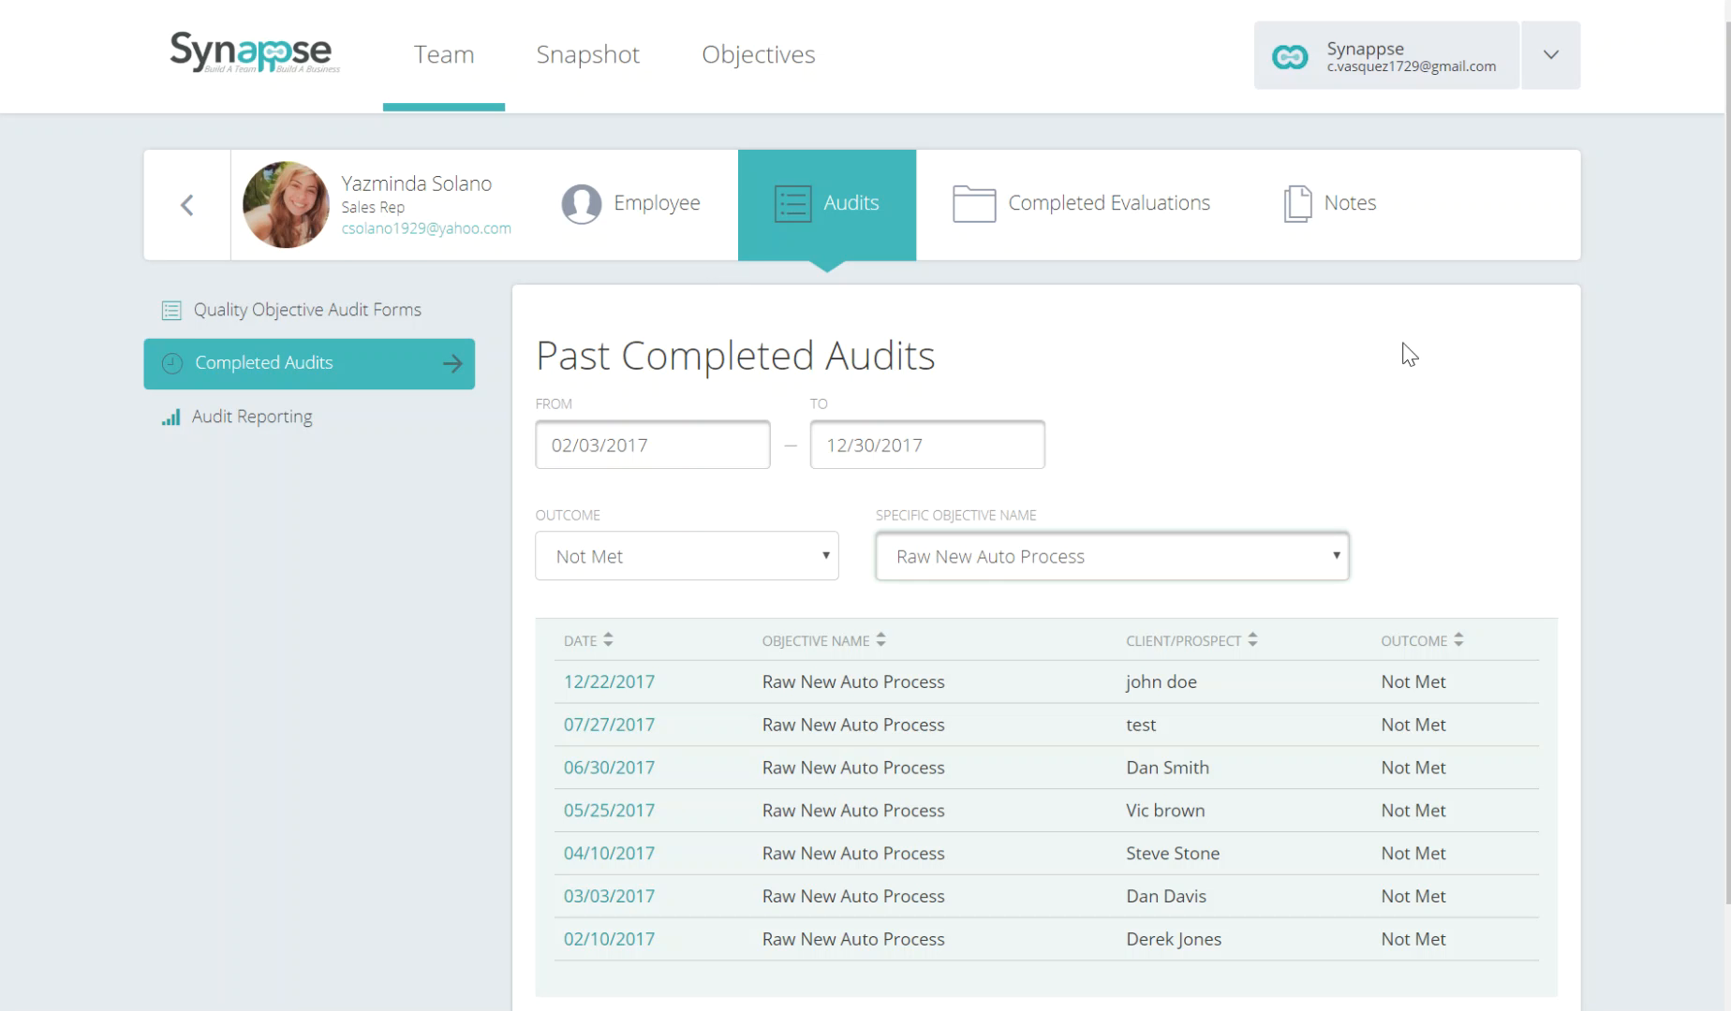
{"action": "left_click", "coordinate": [1360, 224]}
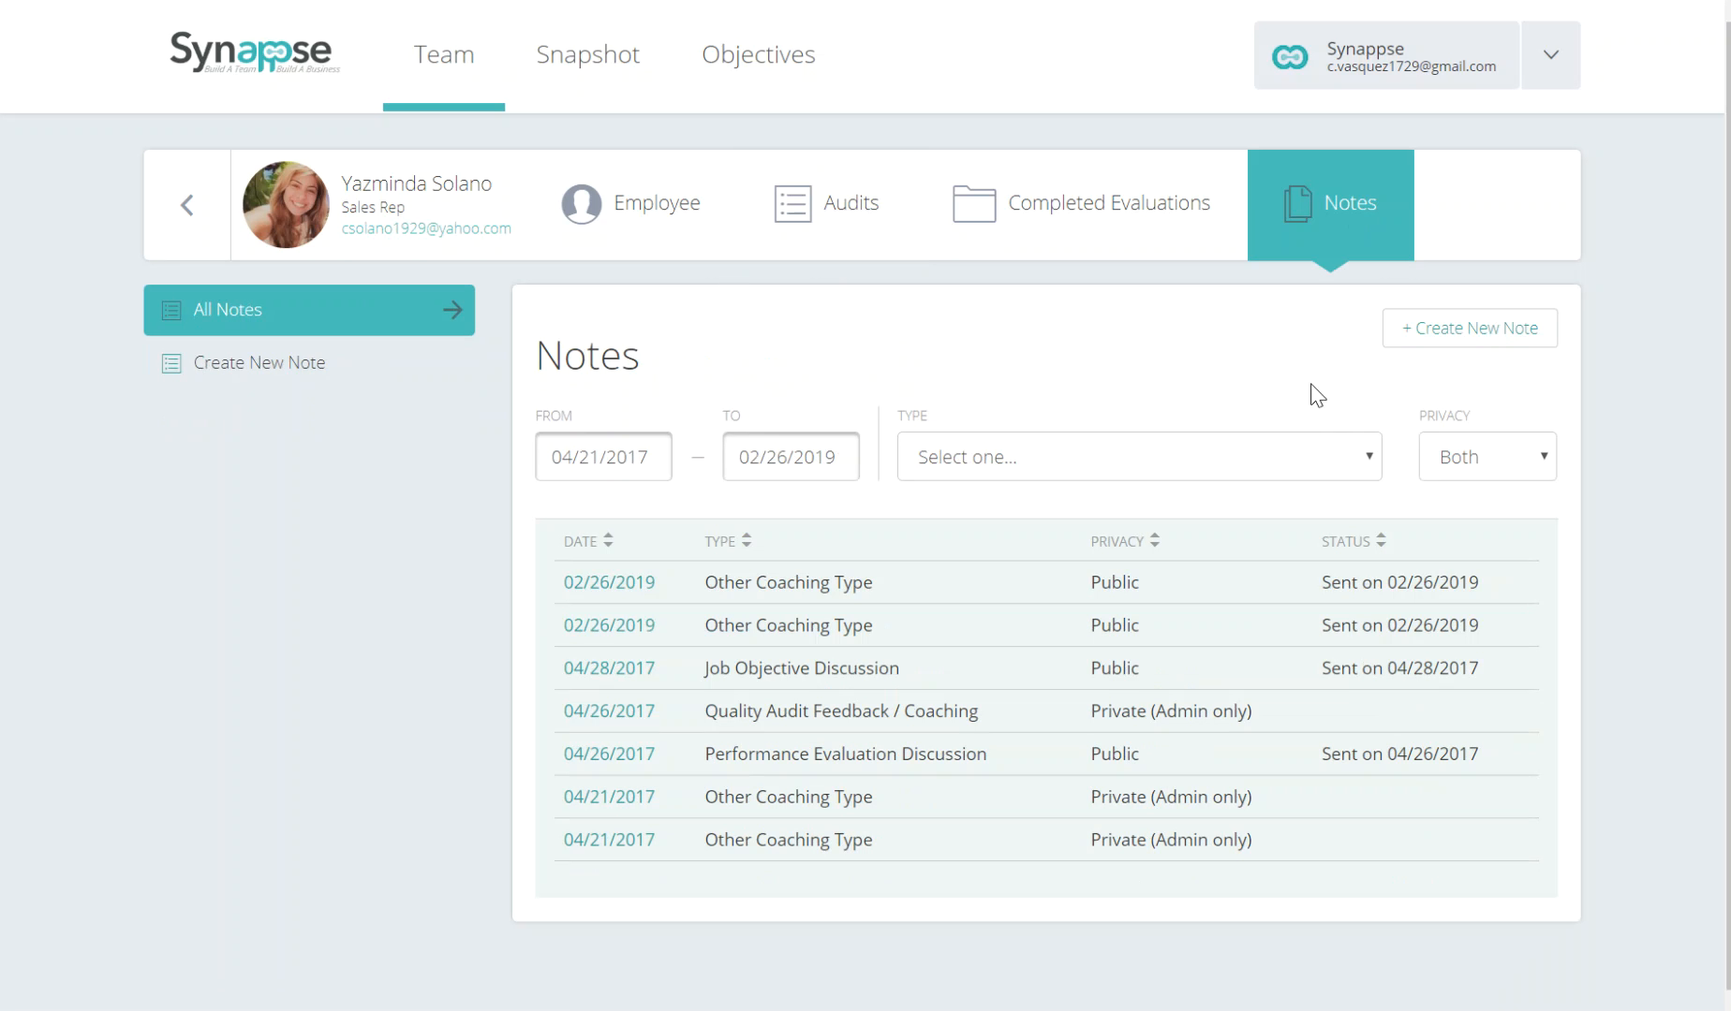